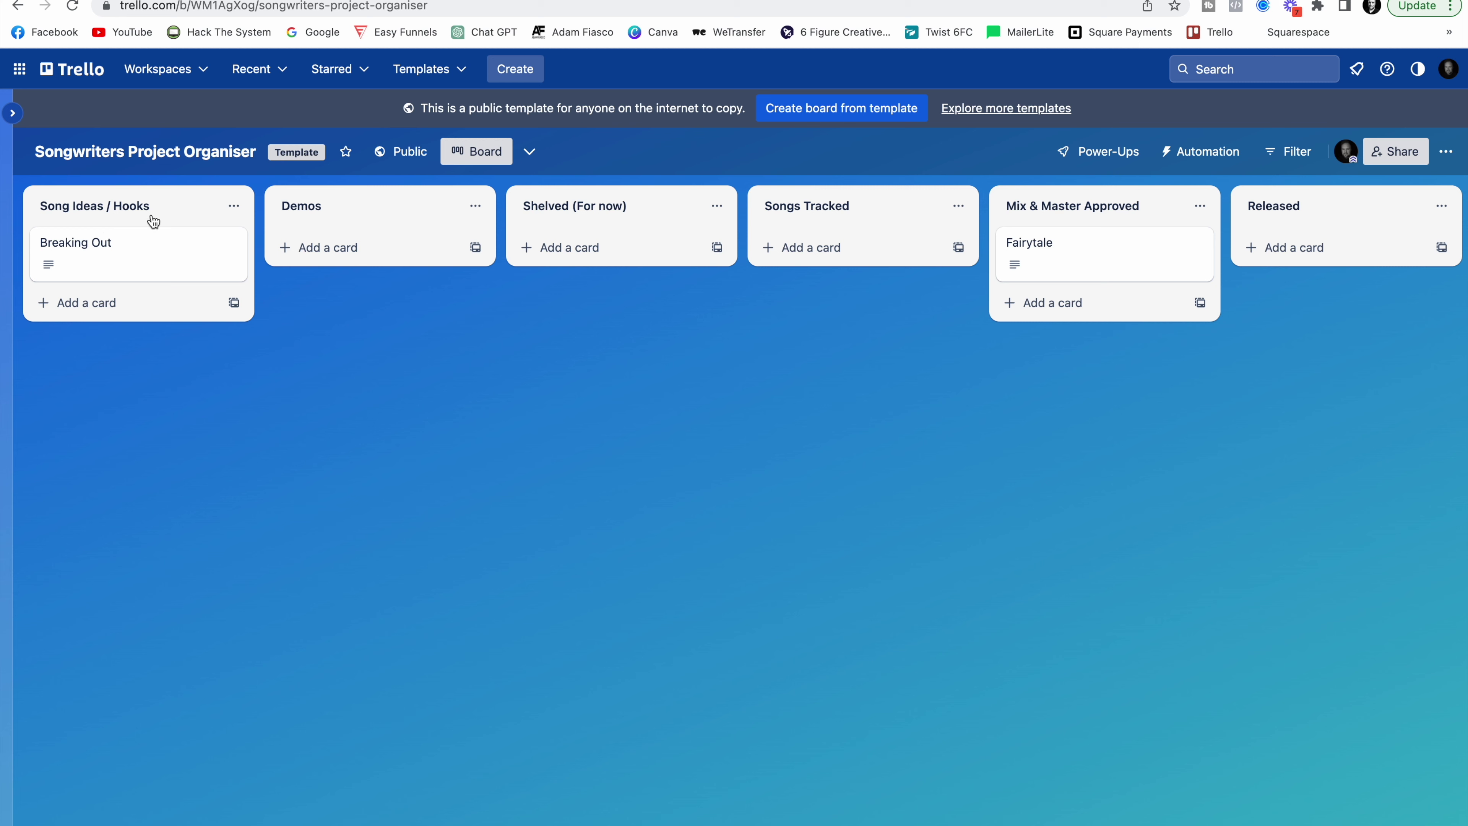
Create a card titled 'One I Need' at the bottom of the Song Ideas / Hooks list
drag(173, 203, 172, 206)
click(108, 302)
text(O)
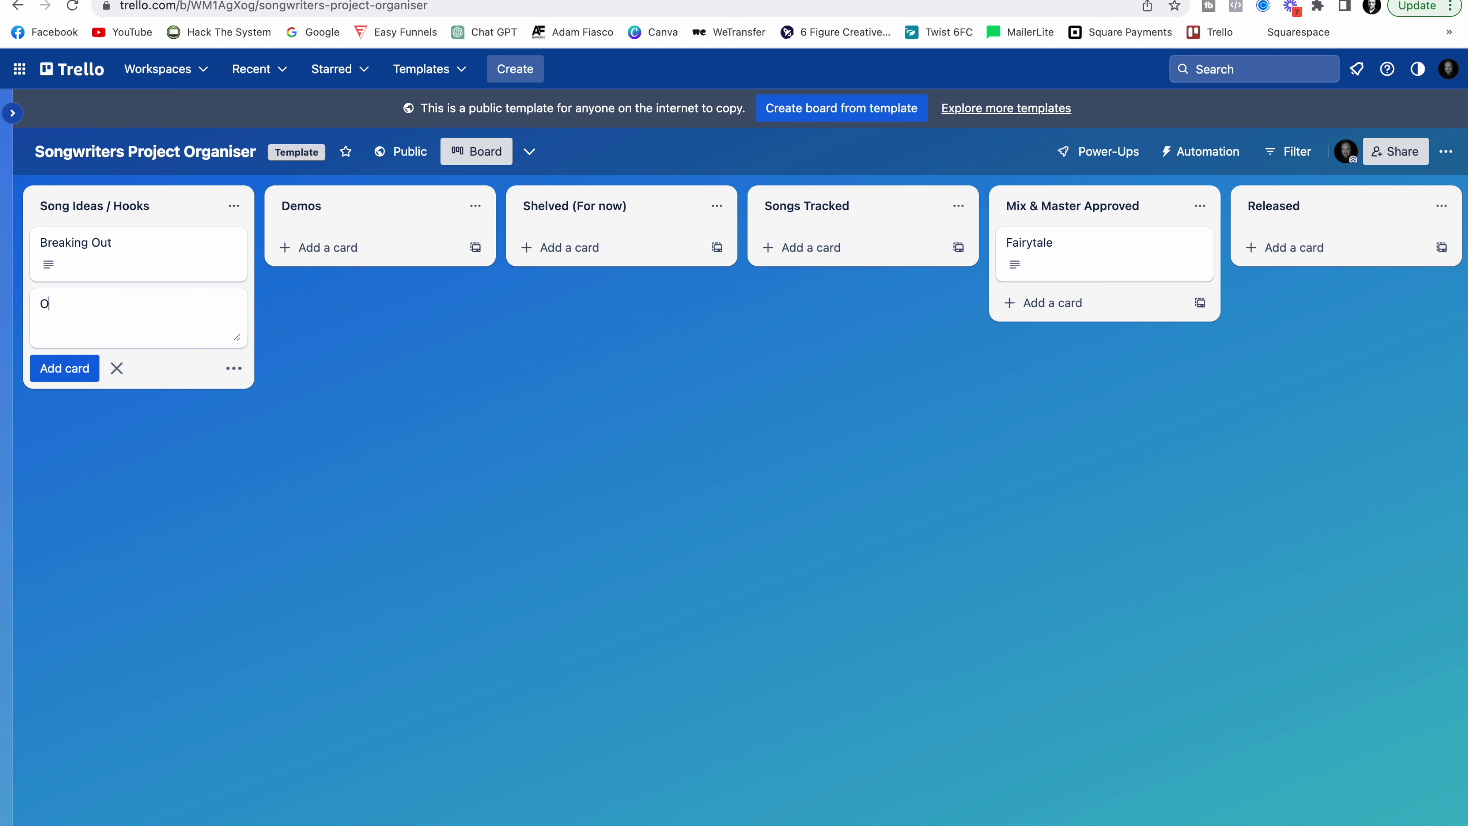
text(ne I Need)
key(Return)
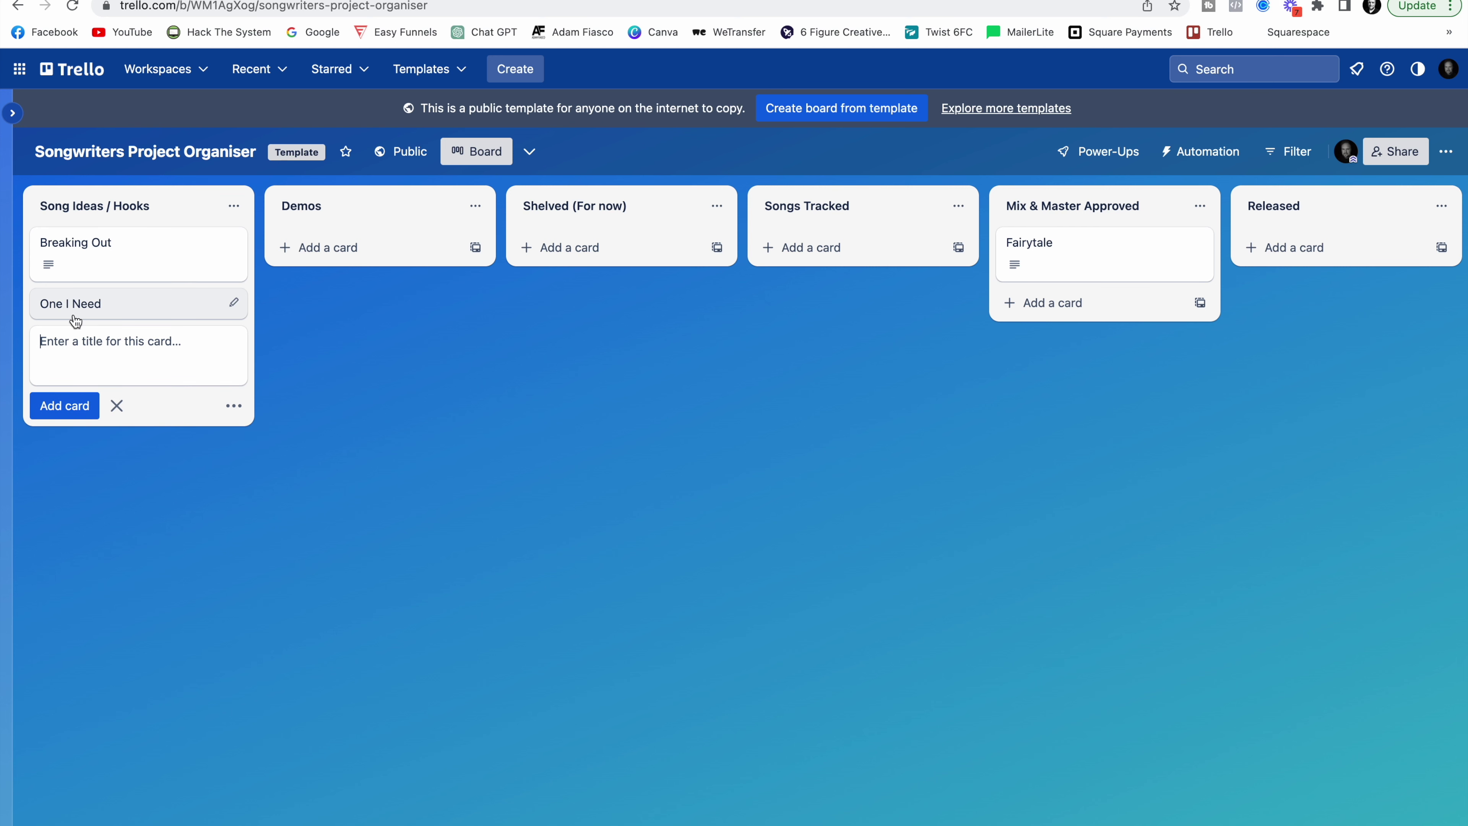
Open One I Need, draft a 'Pop / Rock song hook idea?' / 'Verse 1' description, then discard it and close the card
click(103, 315)
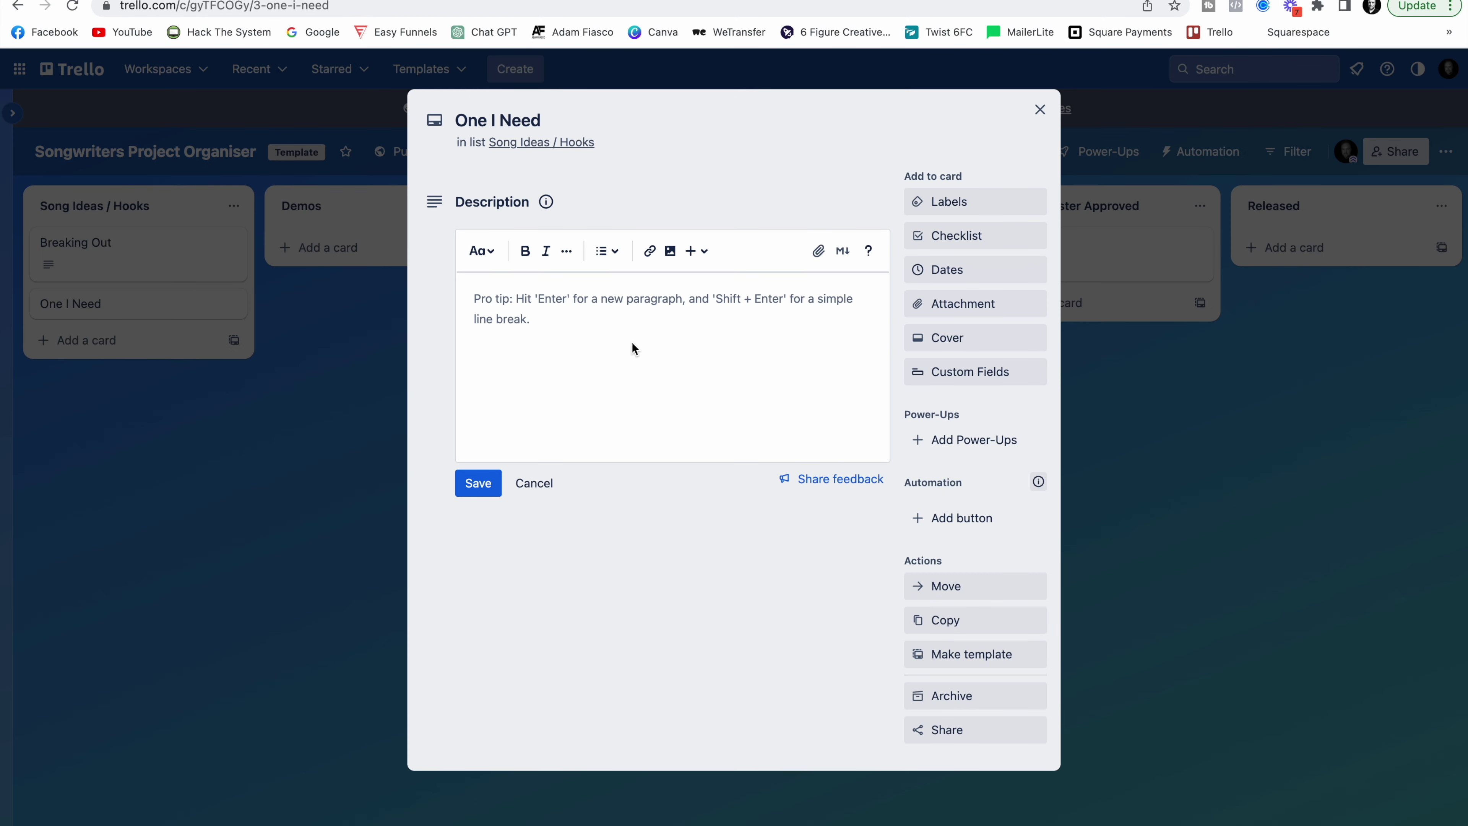
click(629, 299)
text(P)
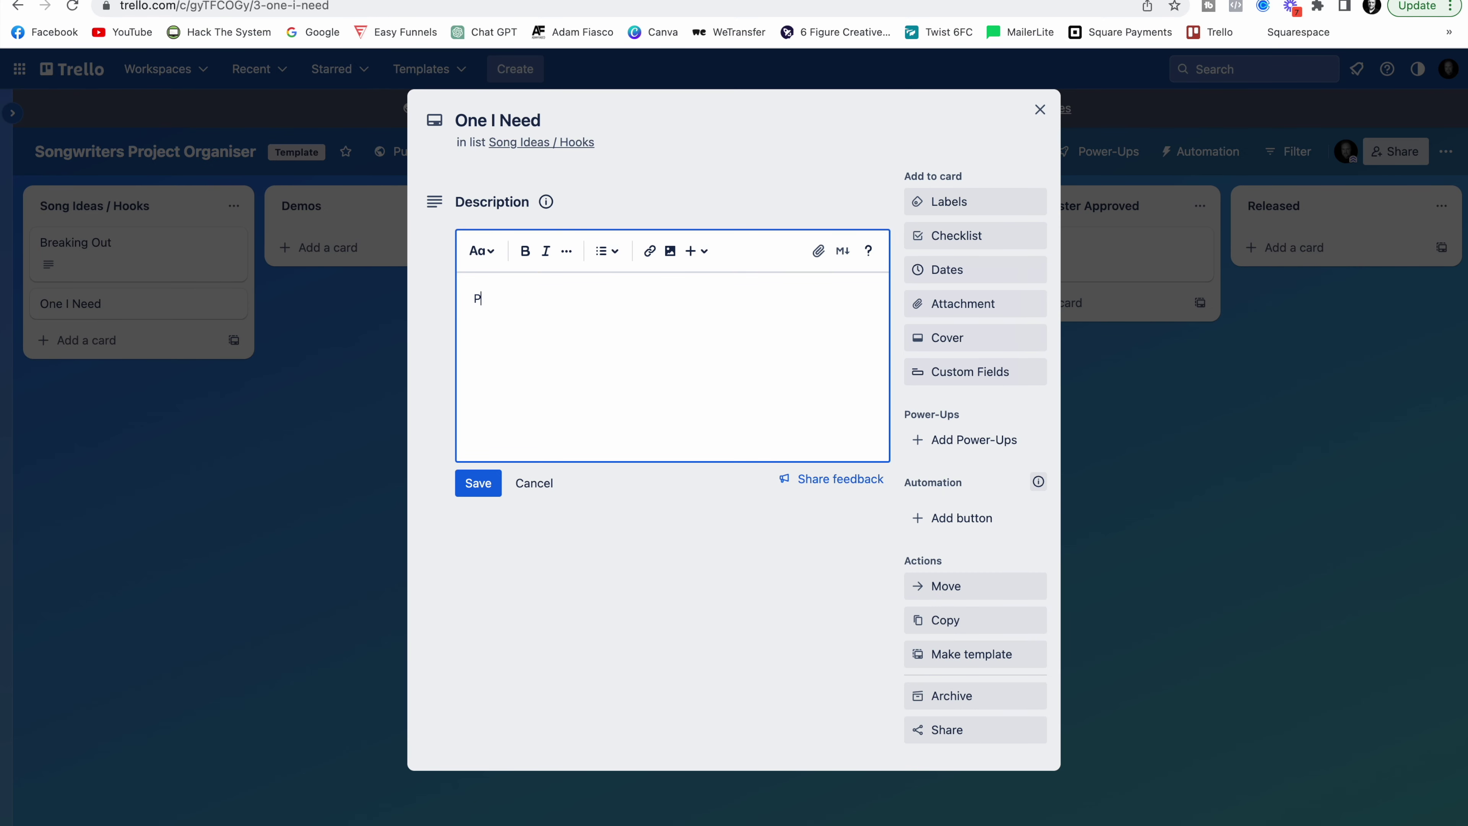
text(op / Rock song hook idea?)
key(Return)
key(Return)
text(Verse)
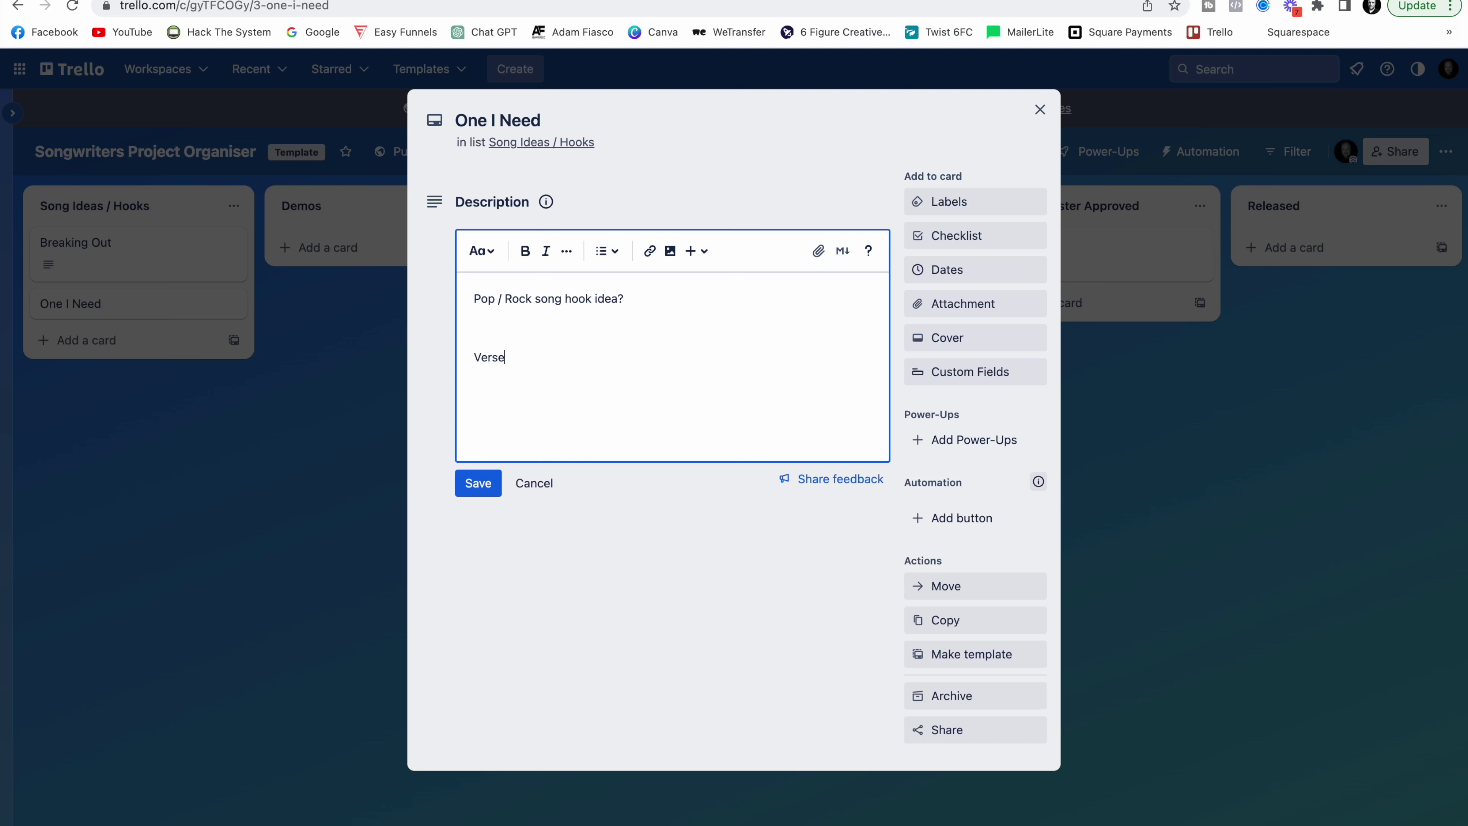
text( 1)
click(534, 483)
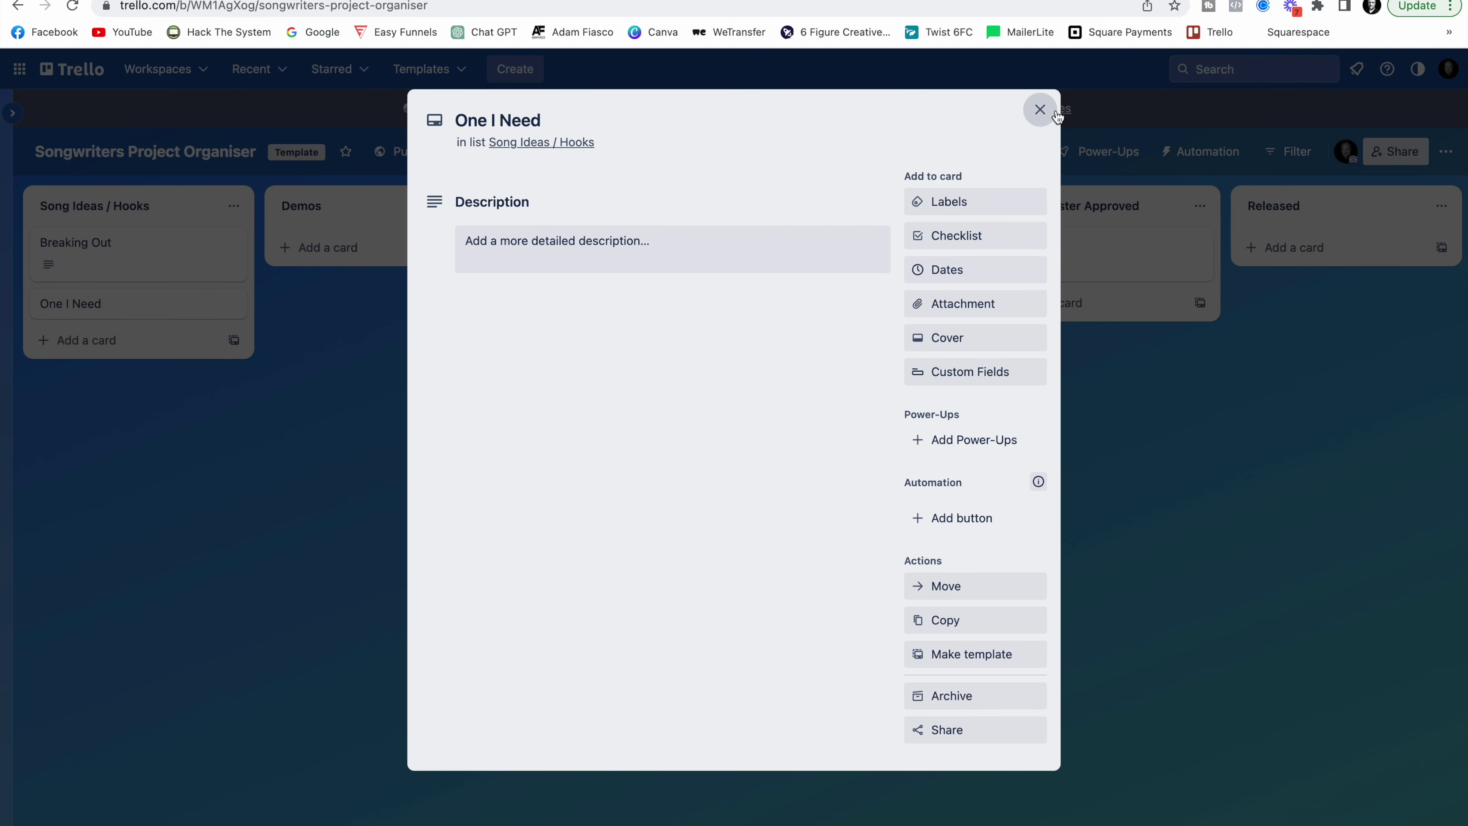
click(1041, 110)
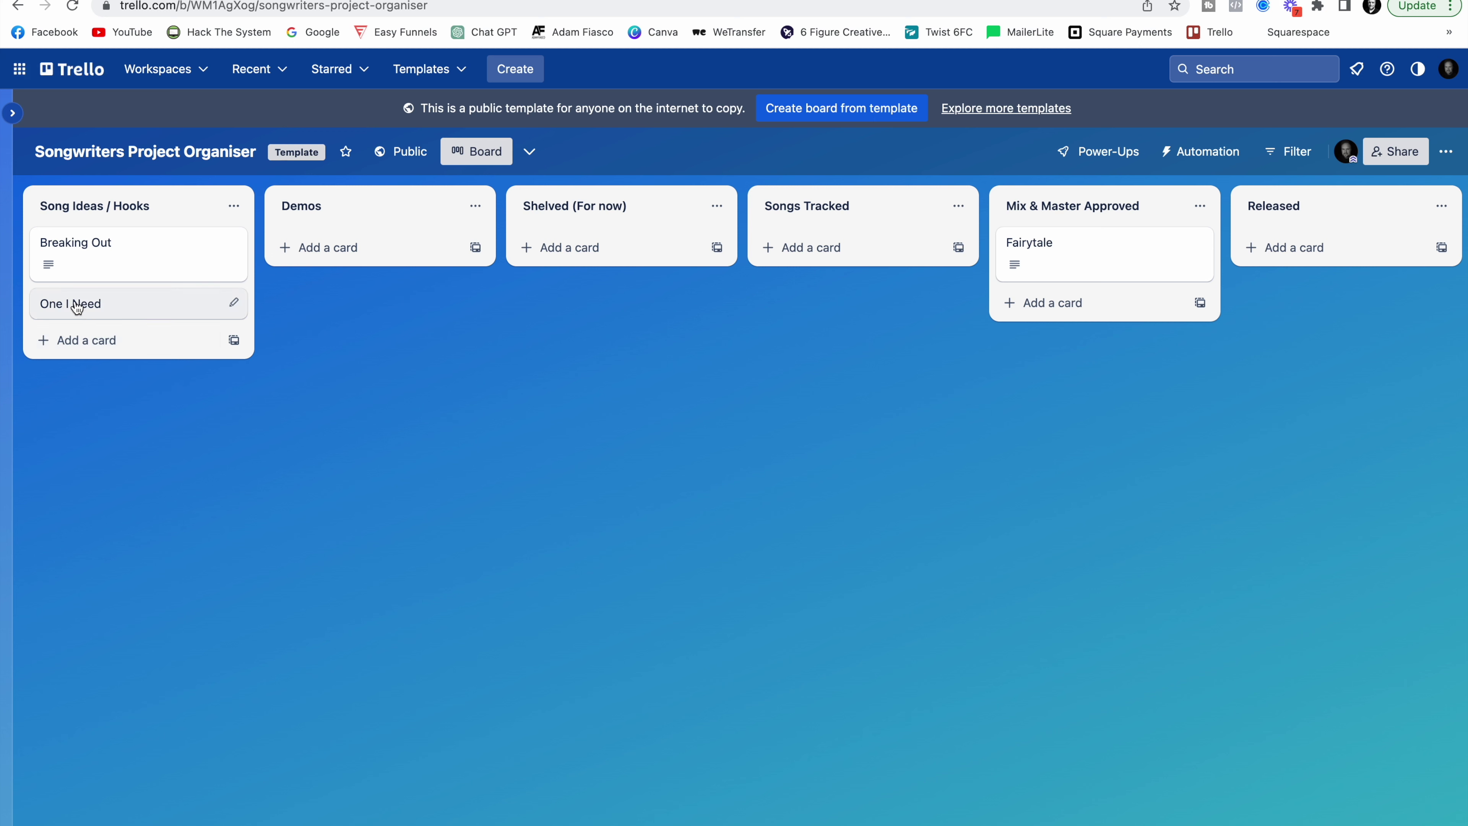
Move One I Need via Demos into Songs Tracked, shelve Breaking Out, and open Fairytale
drag(77, 308, 318, 255)
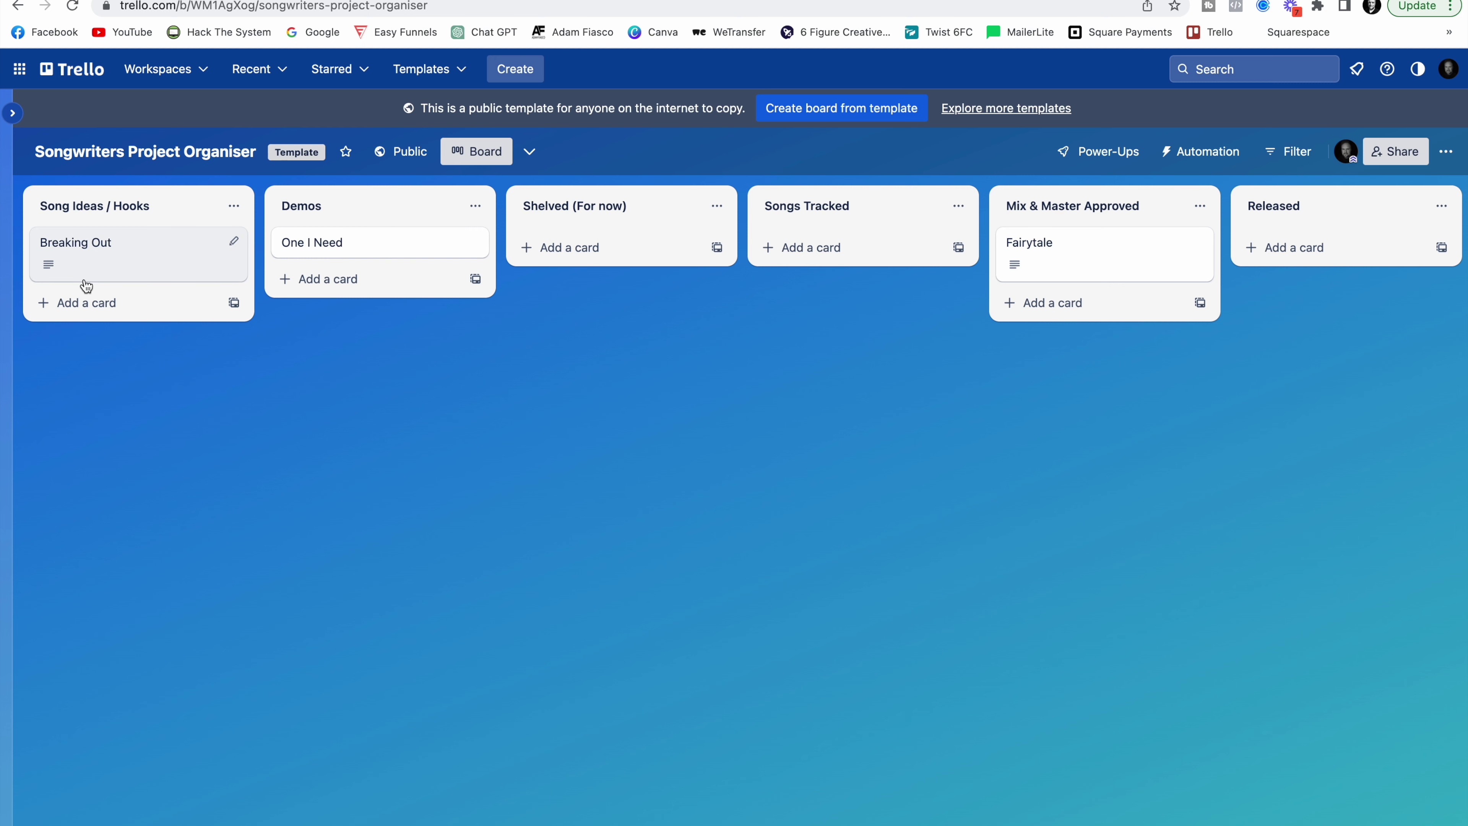
scroll(1087, 456, right, 3)
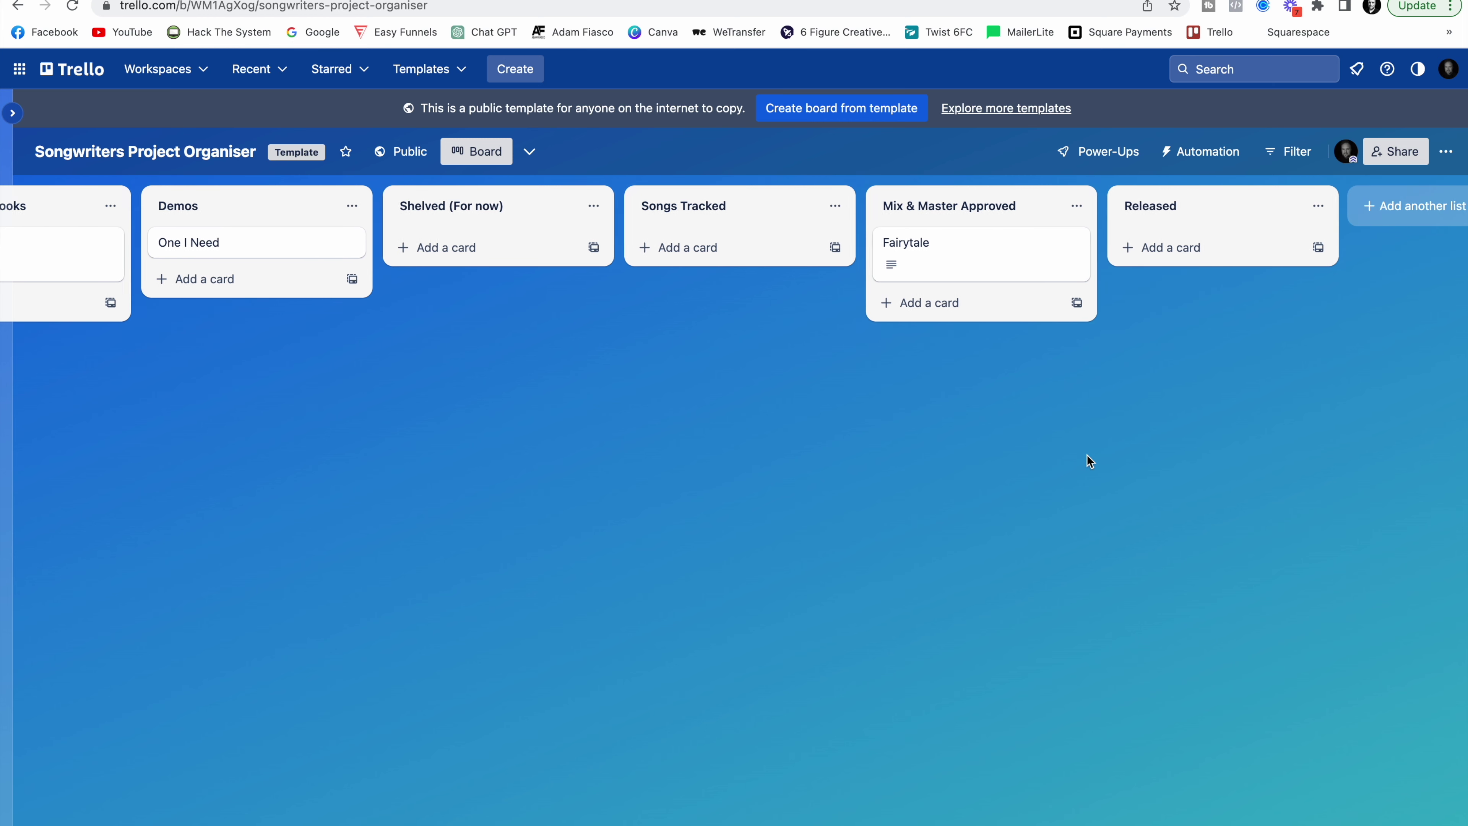
scroll(1087, 454, left, 3)
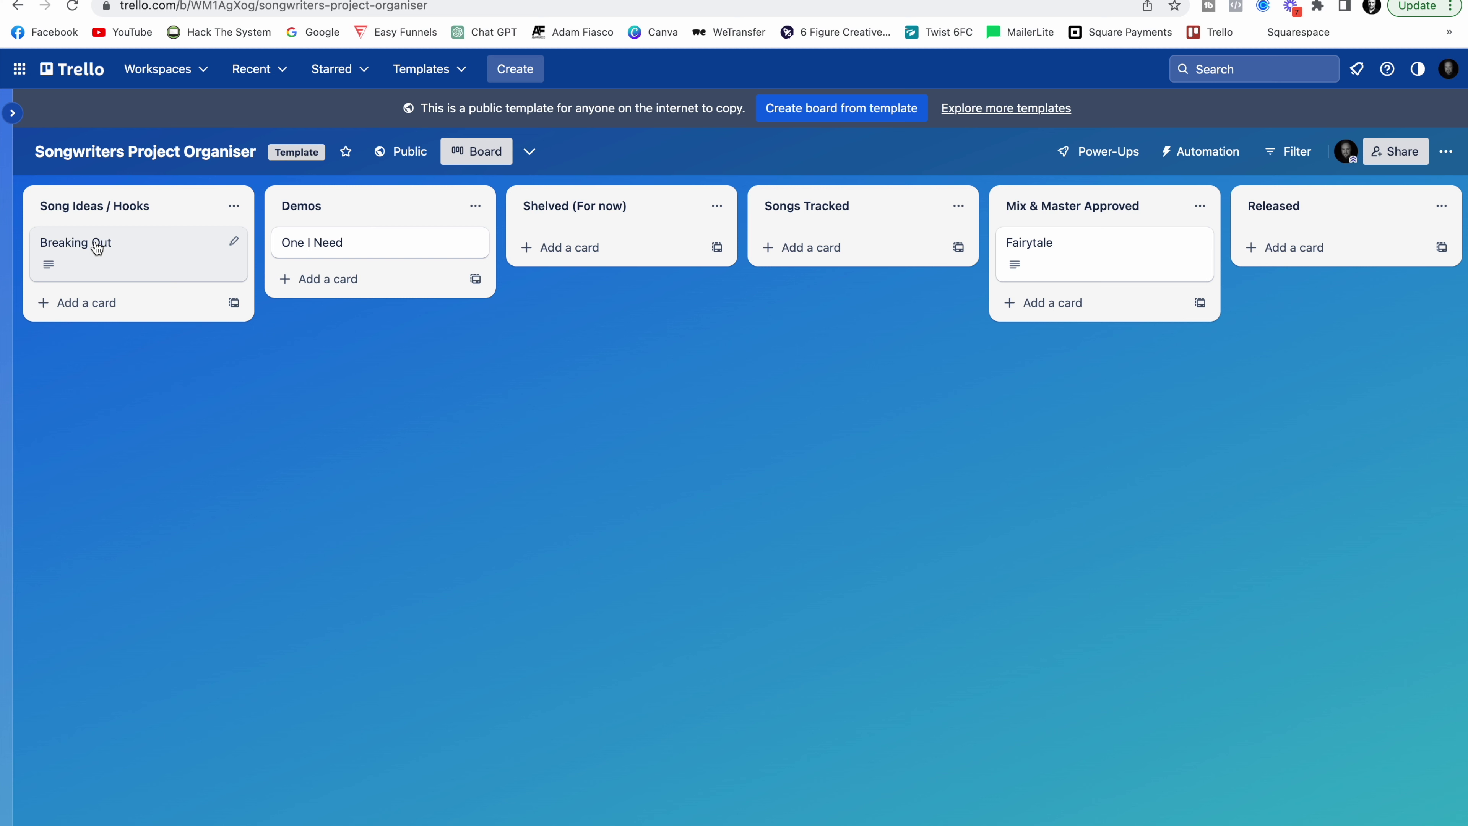
drag(96, 248, 604, 264)
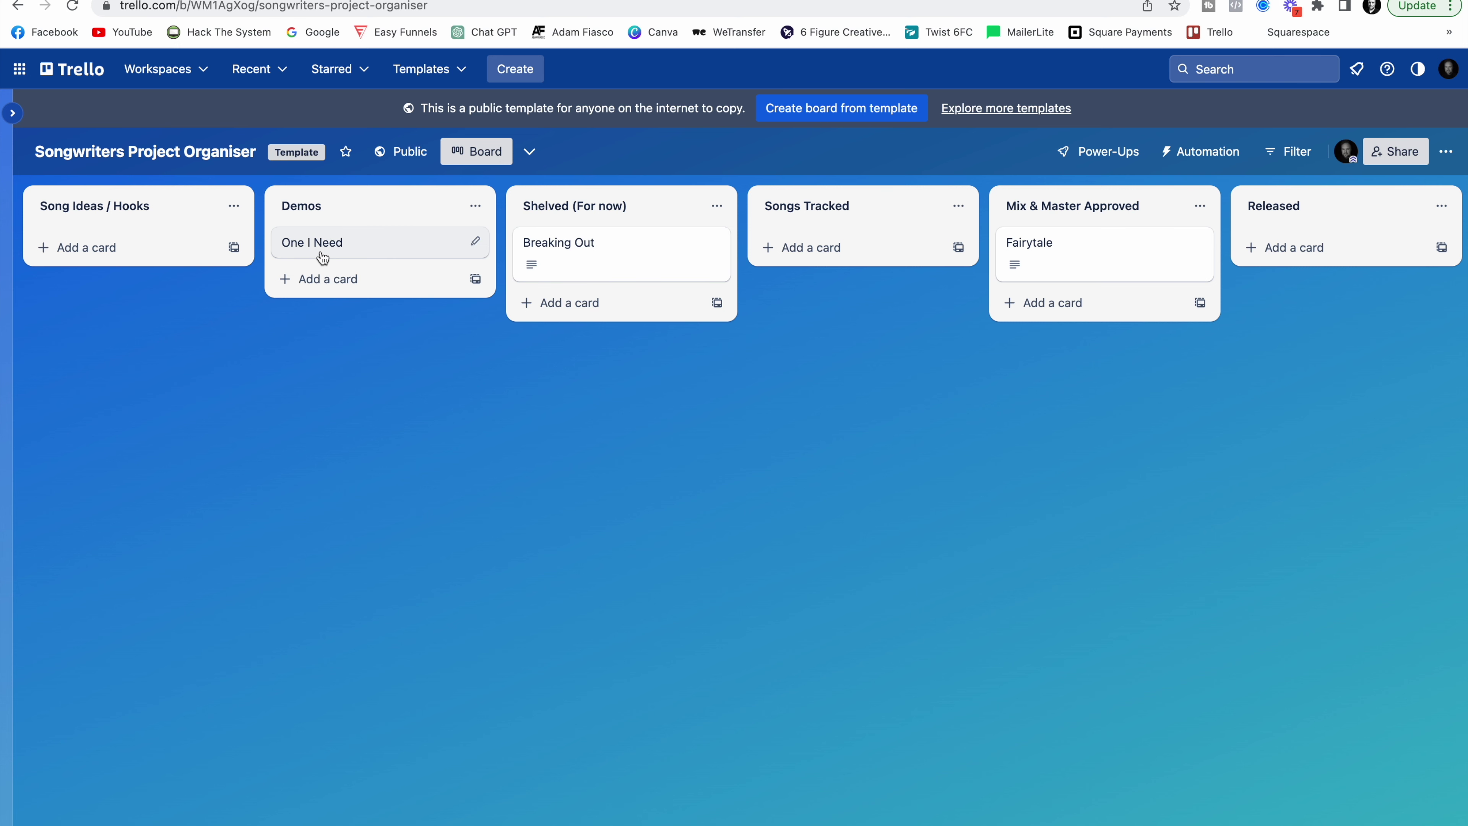
drag(323, 257, 799, 265)
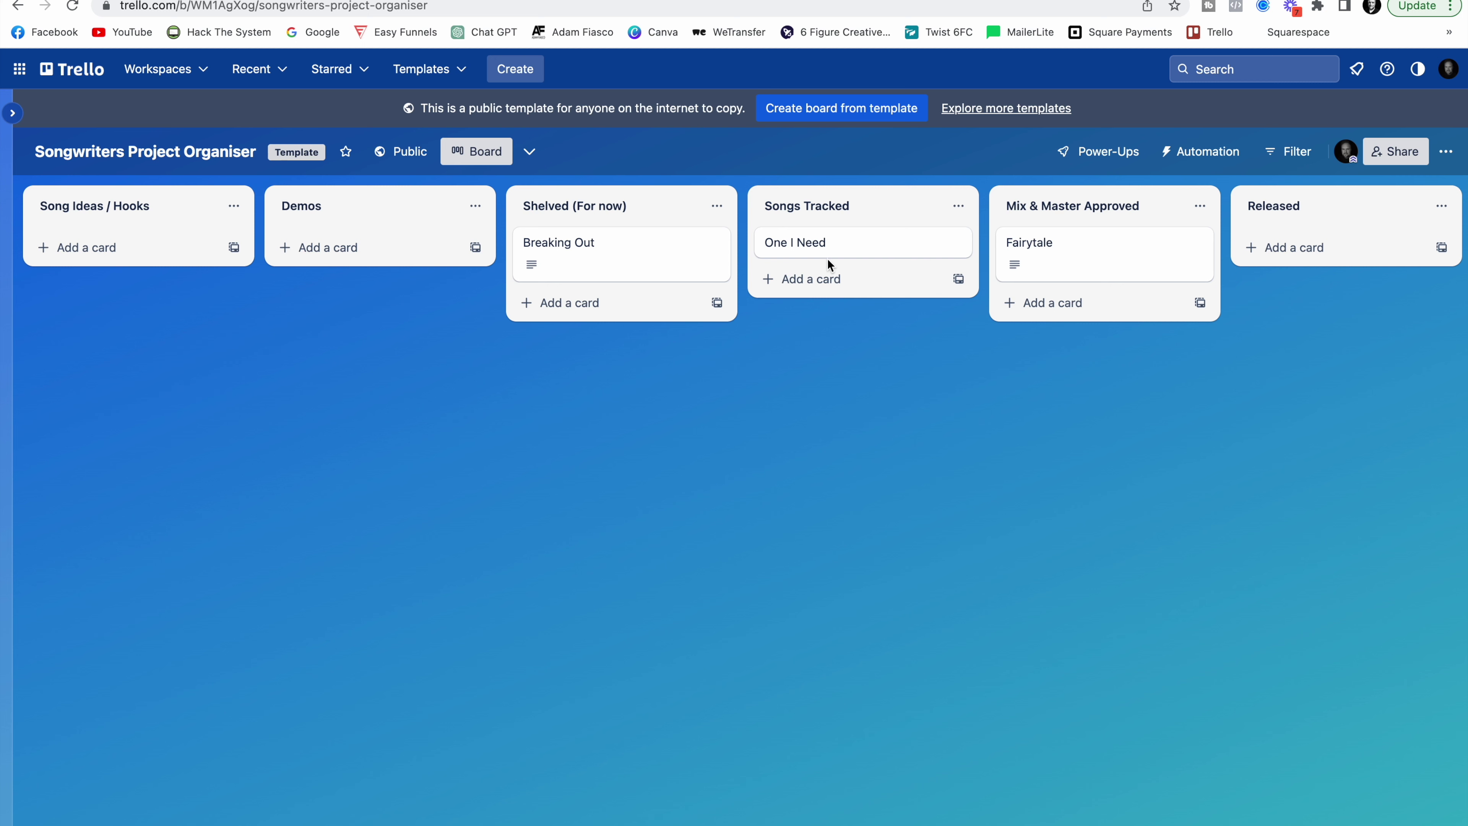
click(1058, 256)
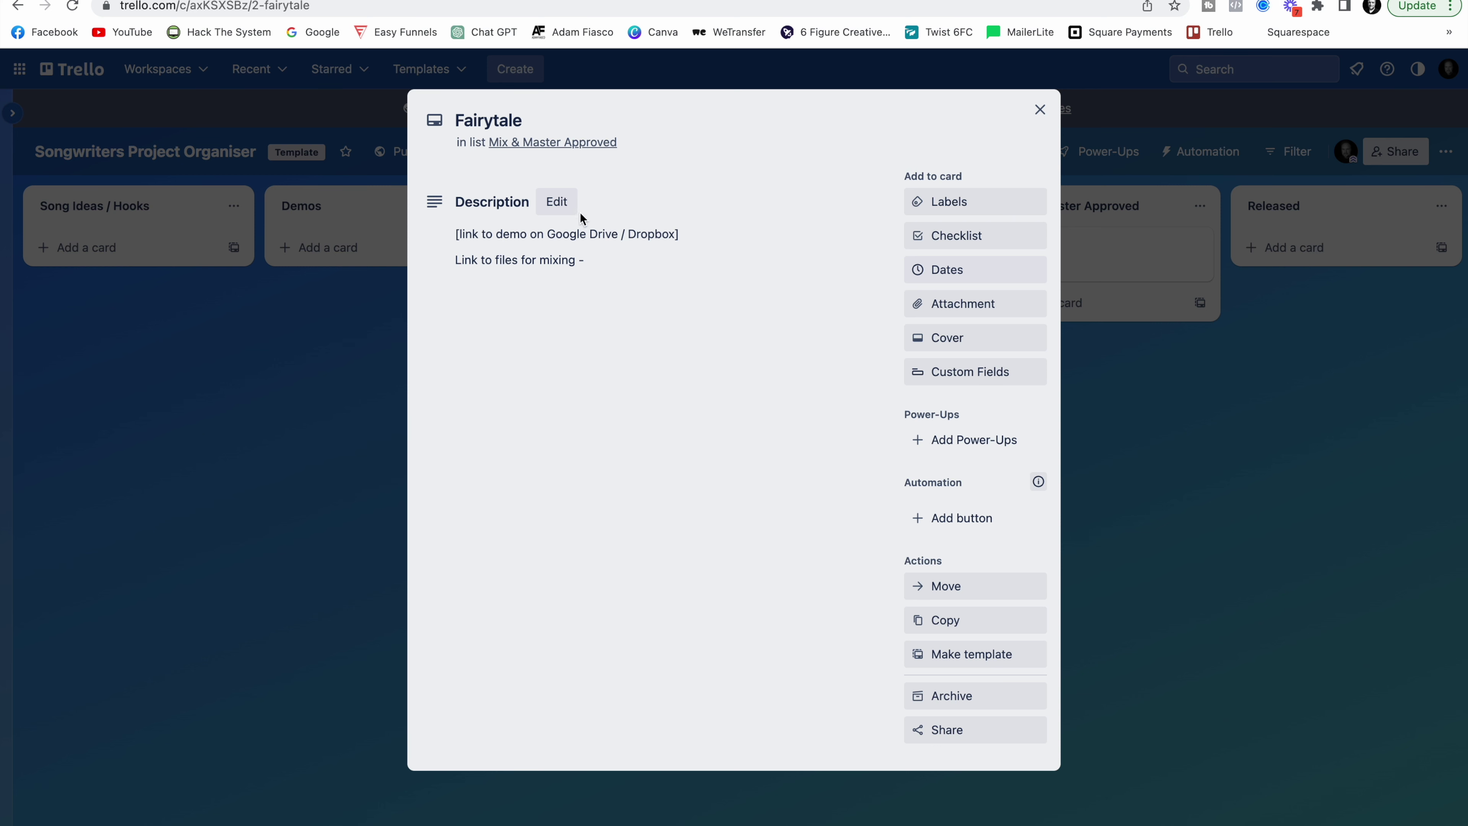
Edit Fairytale's description after the mixing-files line, then save it unchanged
click(559, 206)
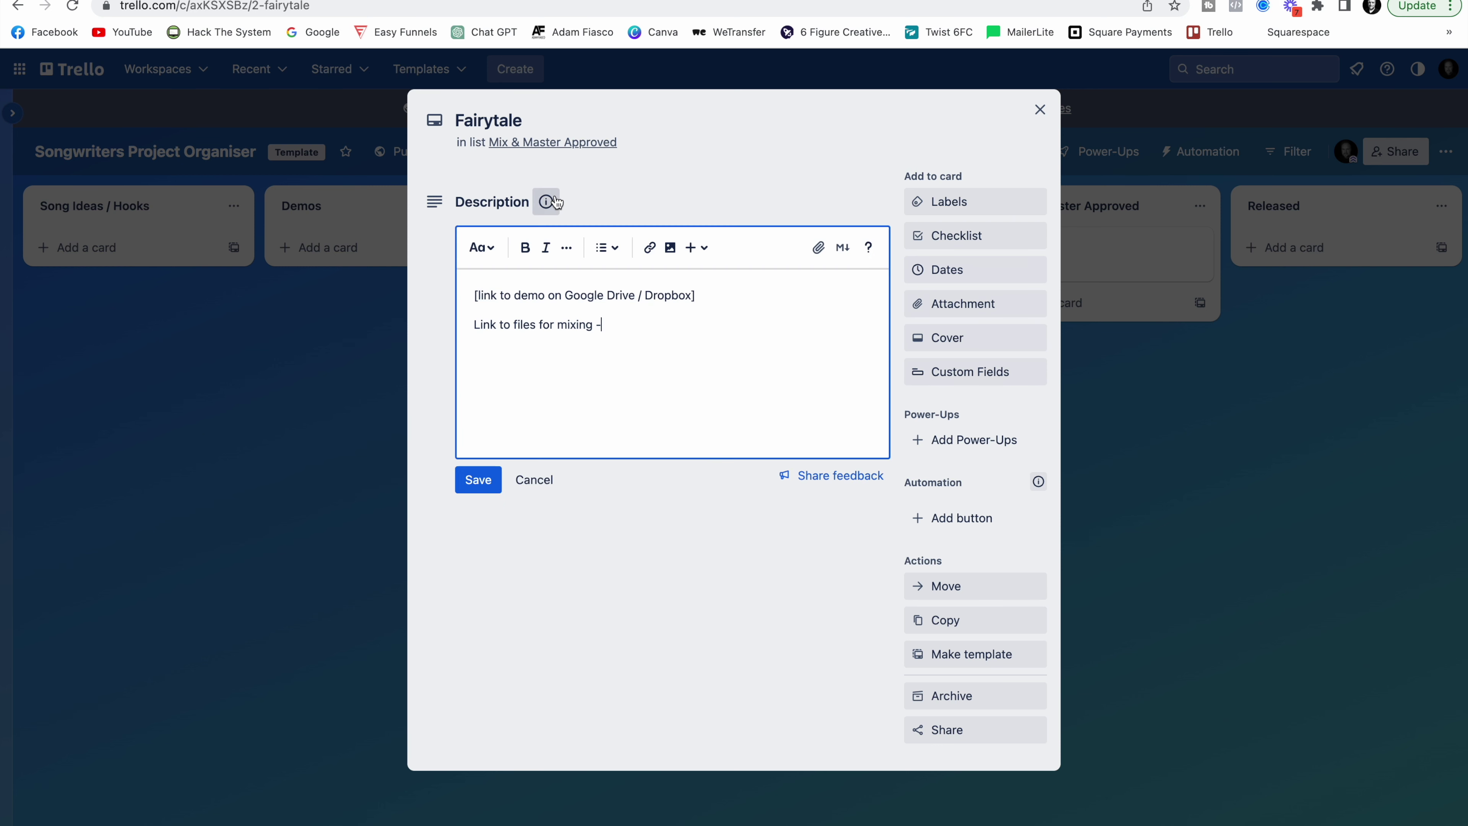
click(626, 318)
click(491, 481)
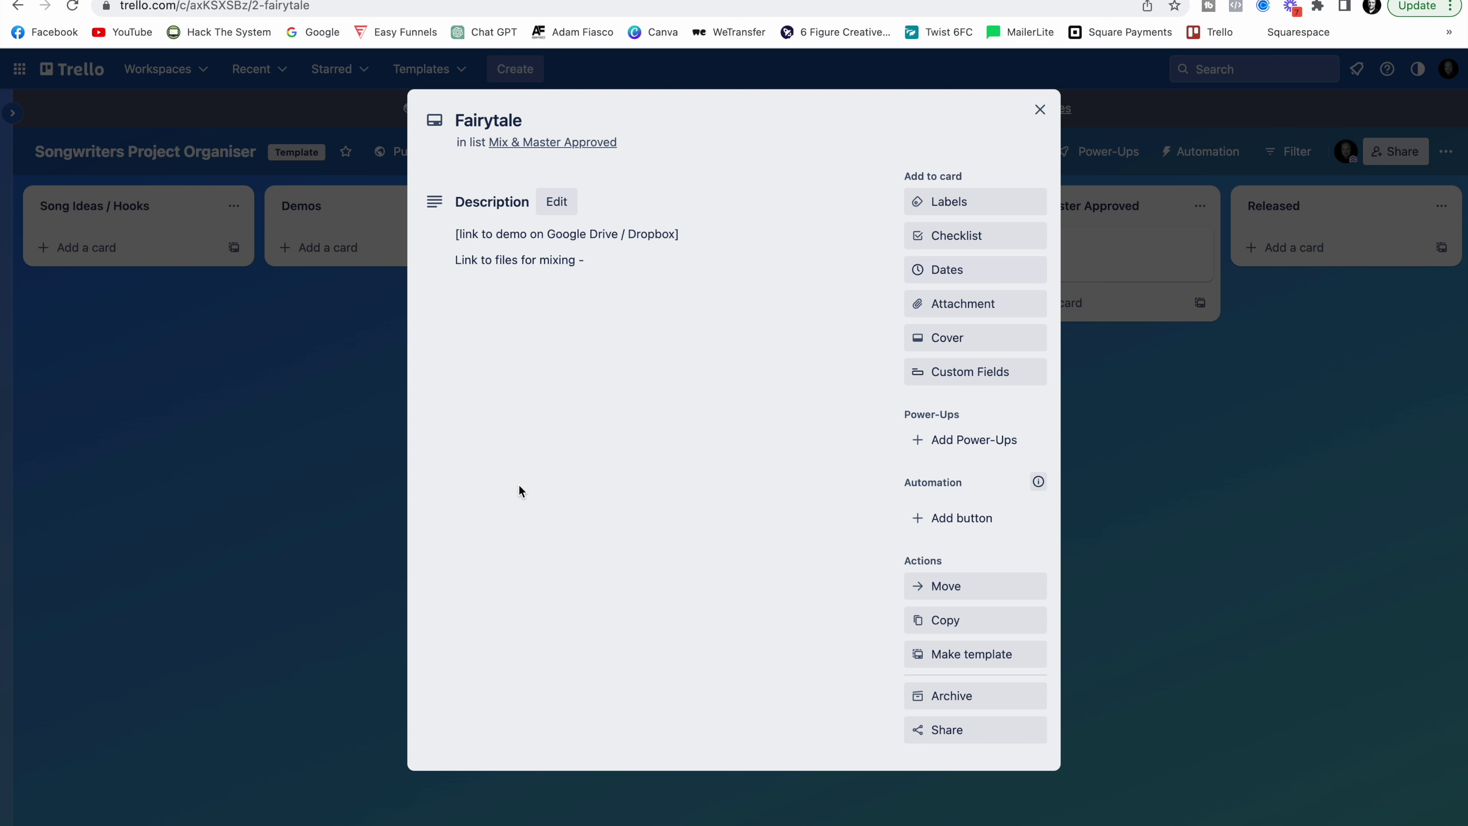
Add 'Link to first mix -' and 'Love the mix - please push drums up in the chorus' lines, save, and close
click(557, 201)
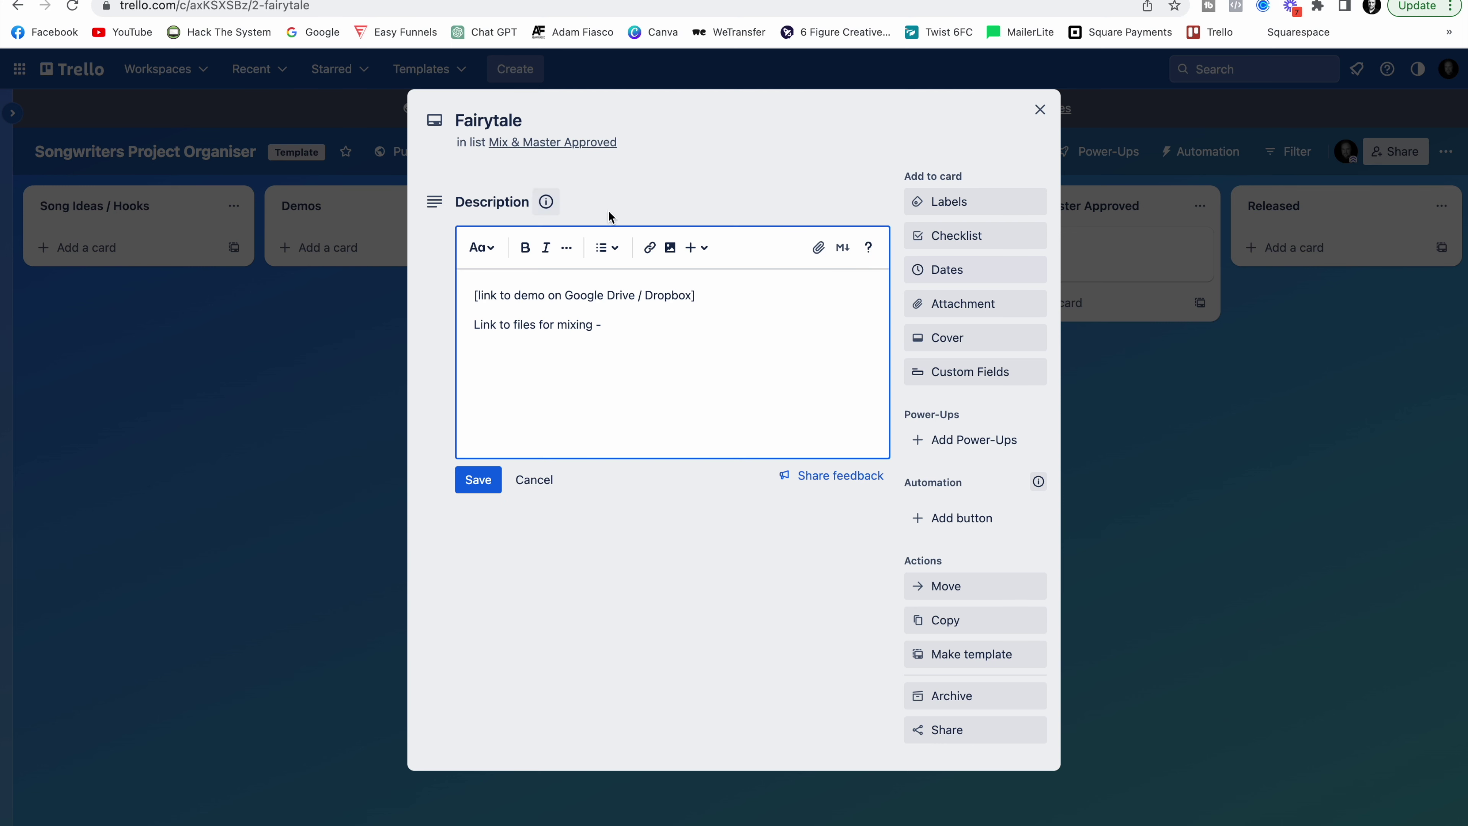
click(686, 324)
text(Link to first mix -)
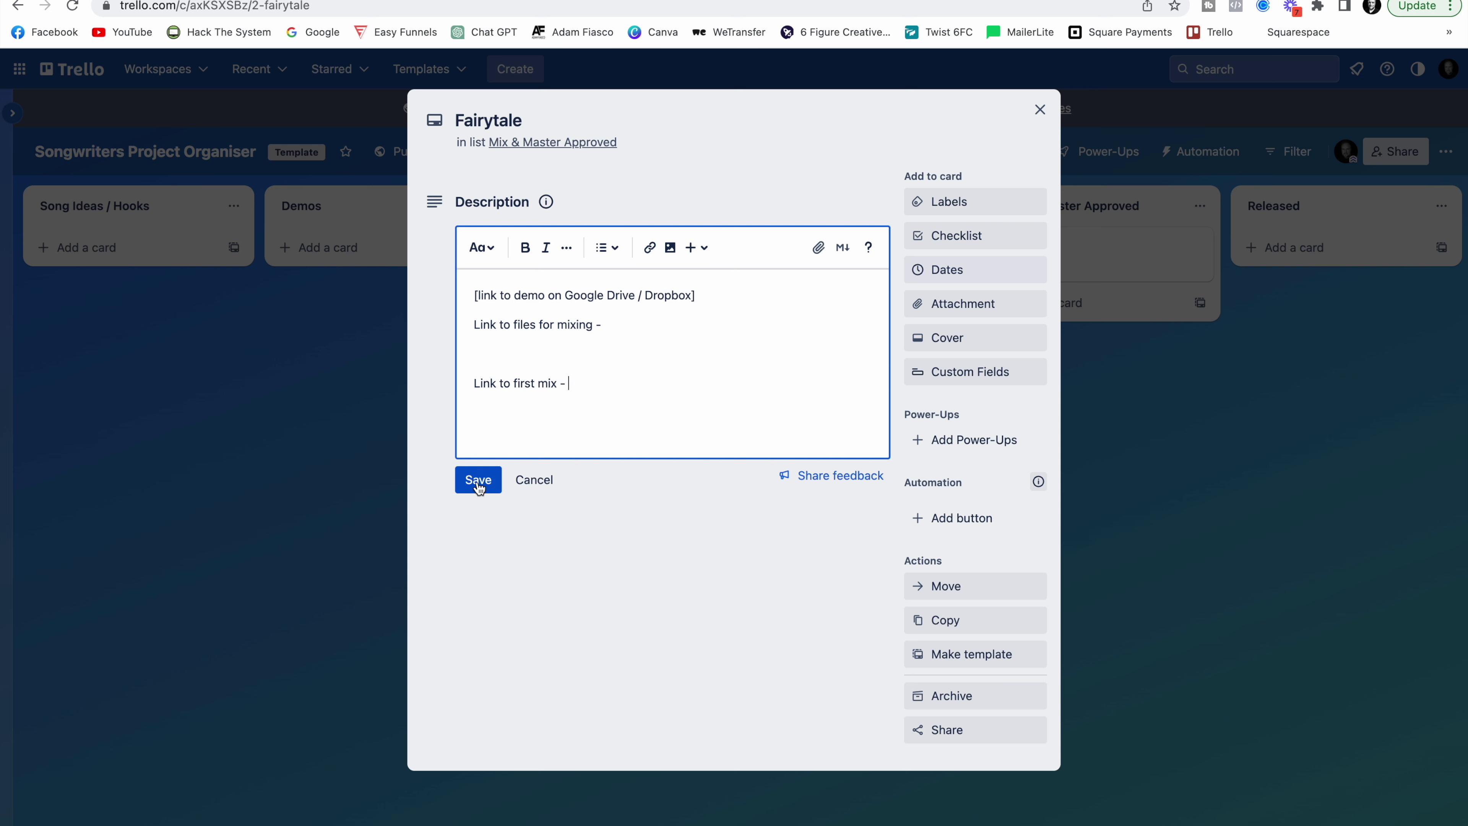
key(Return)
key(Return)
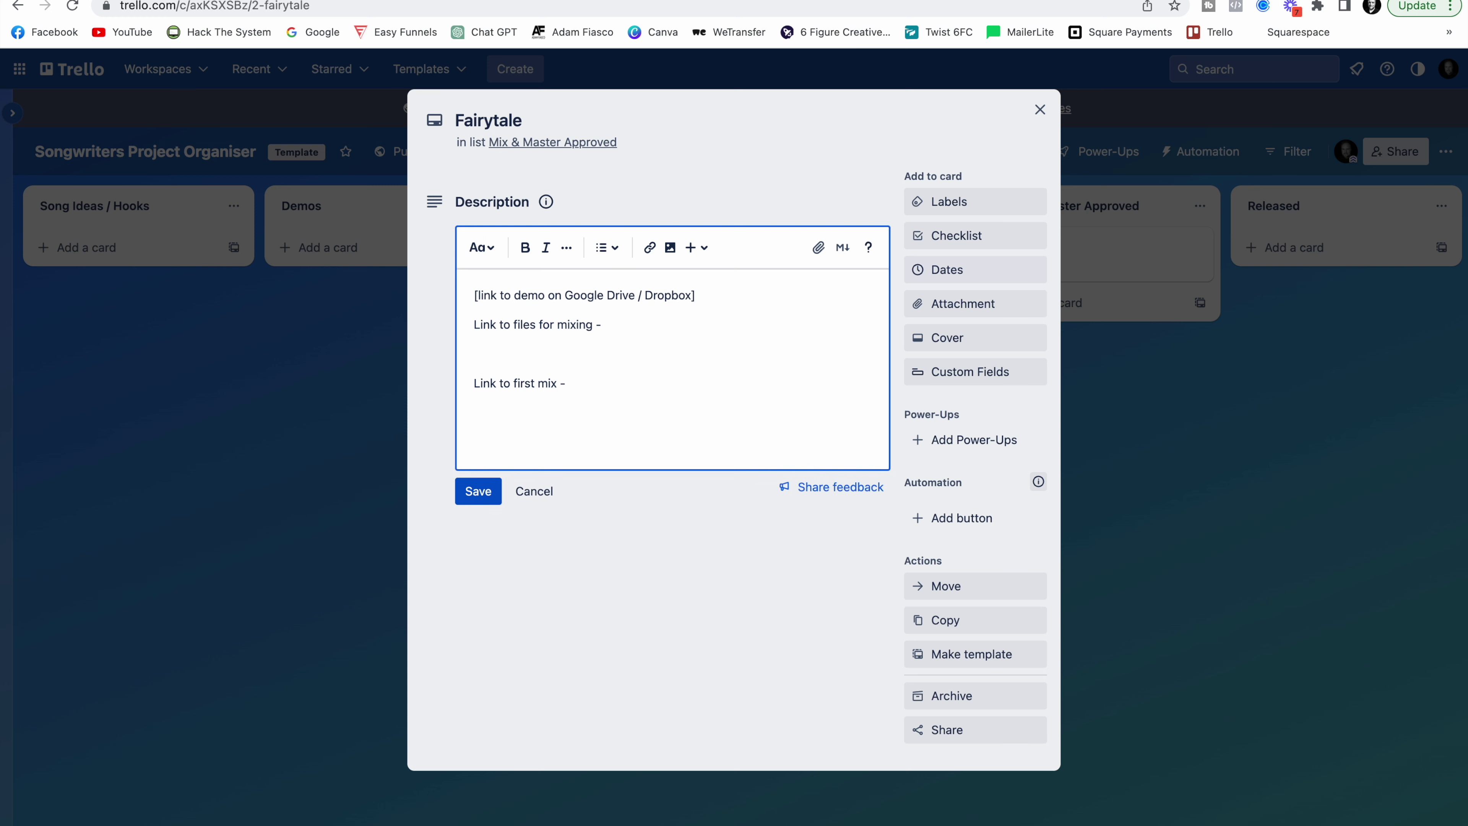
text(Love the mix - please push drums up in the chorus.)
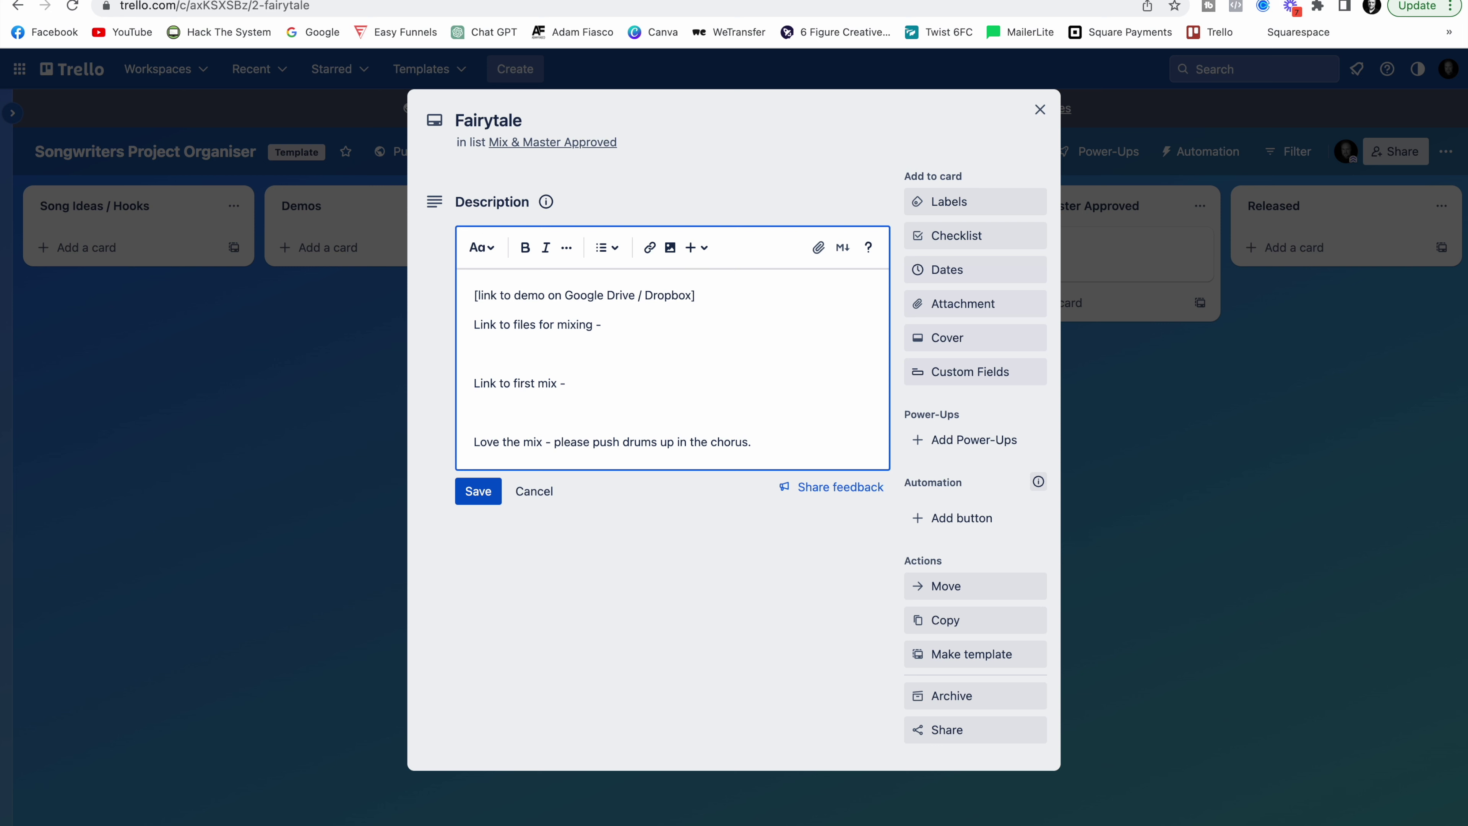
key(Return)
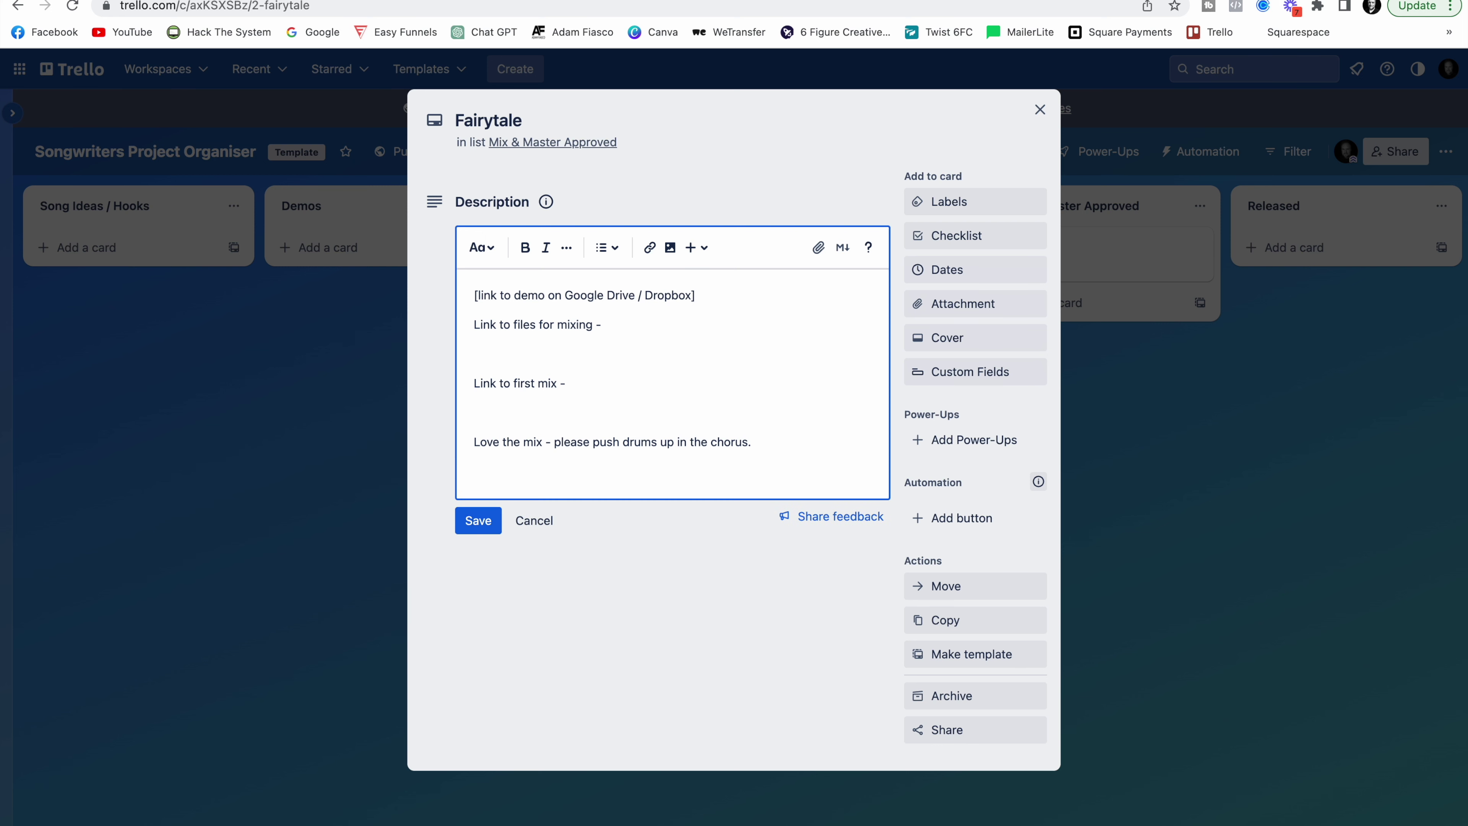
click(485, 516)
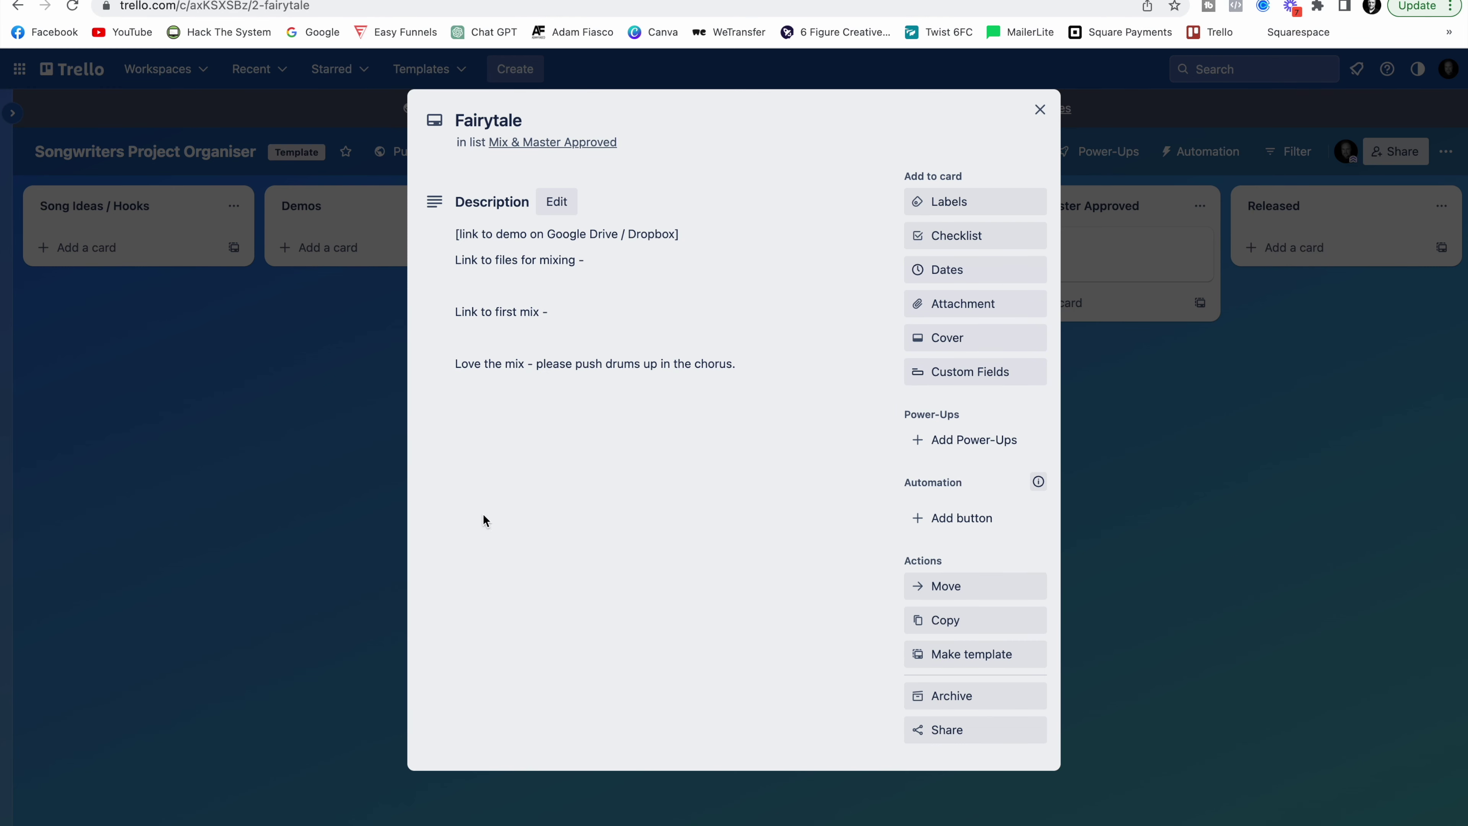
click(1040, 111)
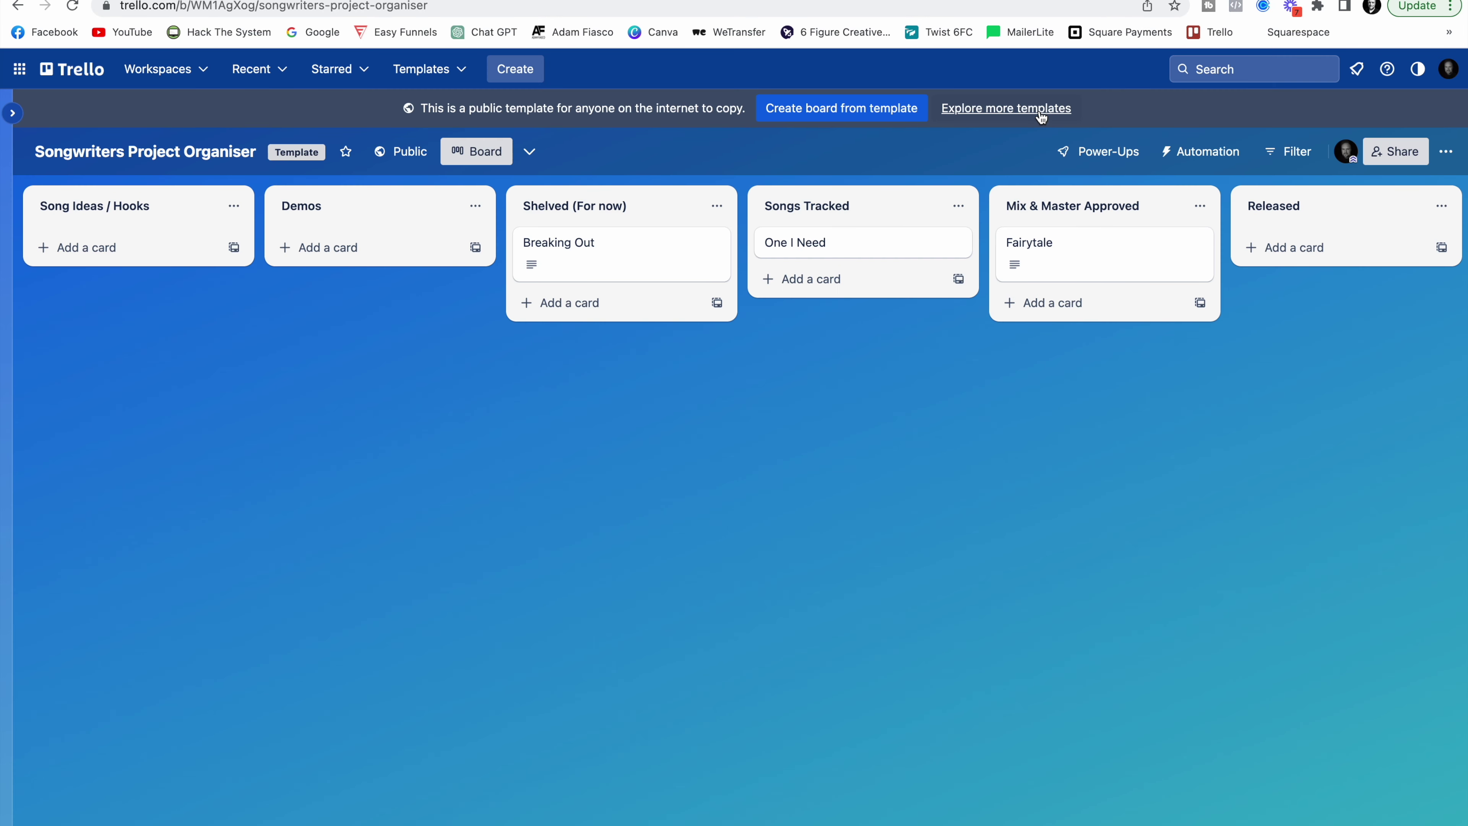
Drag Fairytale from Mix & Master Approved into Released, then bring up the board's Share dialog
drag(1055, 252, 1287, 275)
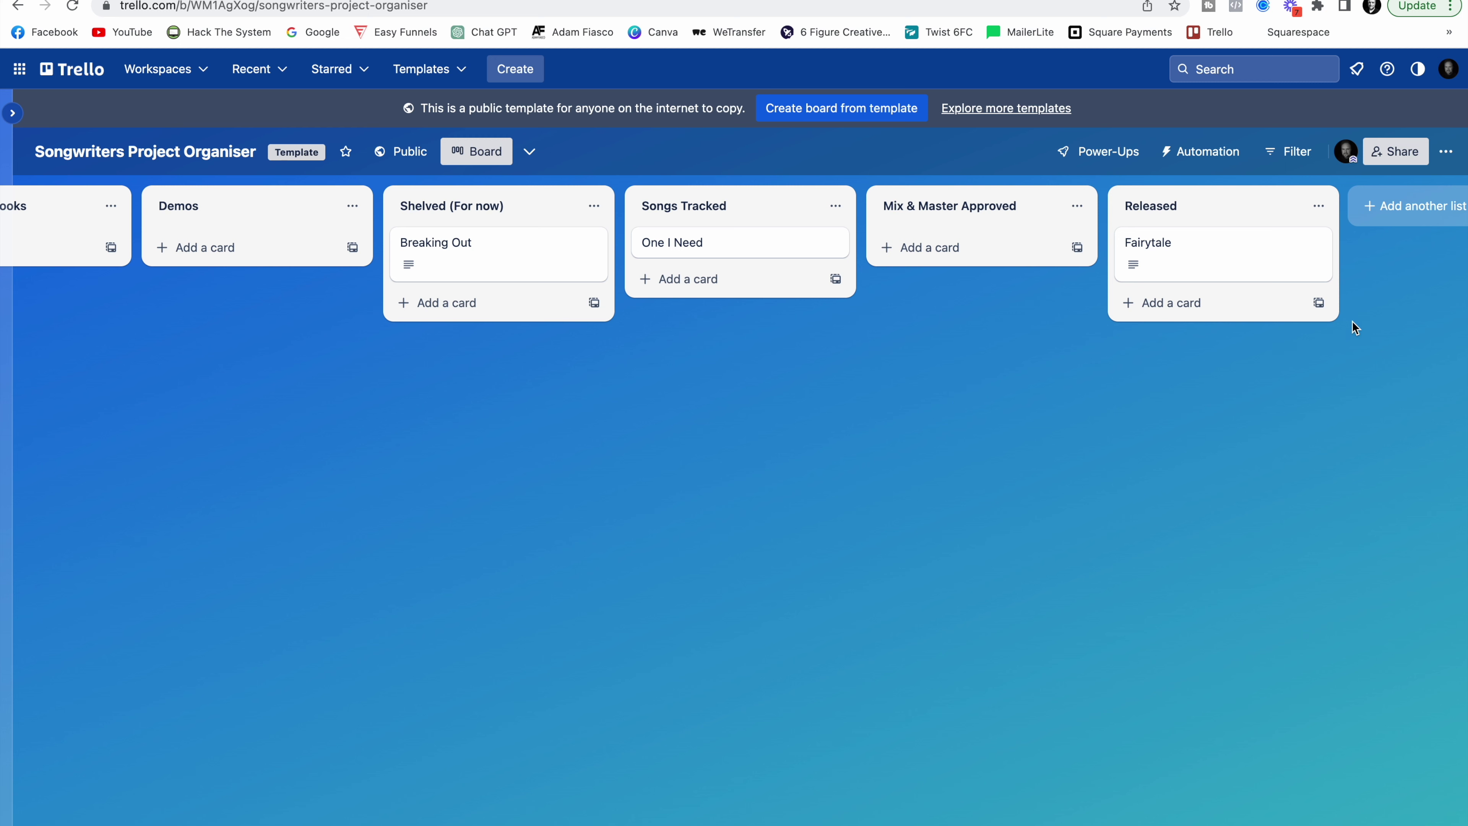
click(1401, 154)
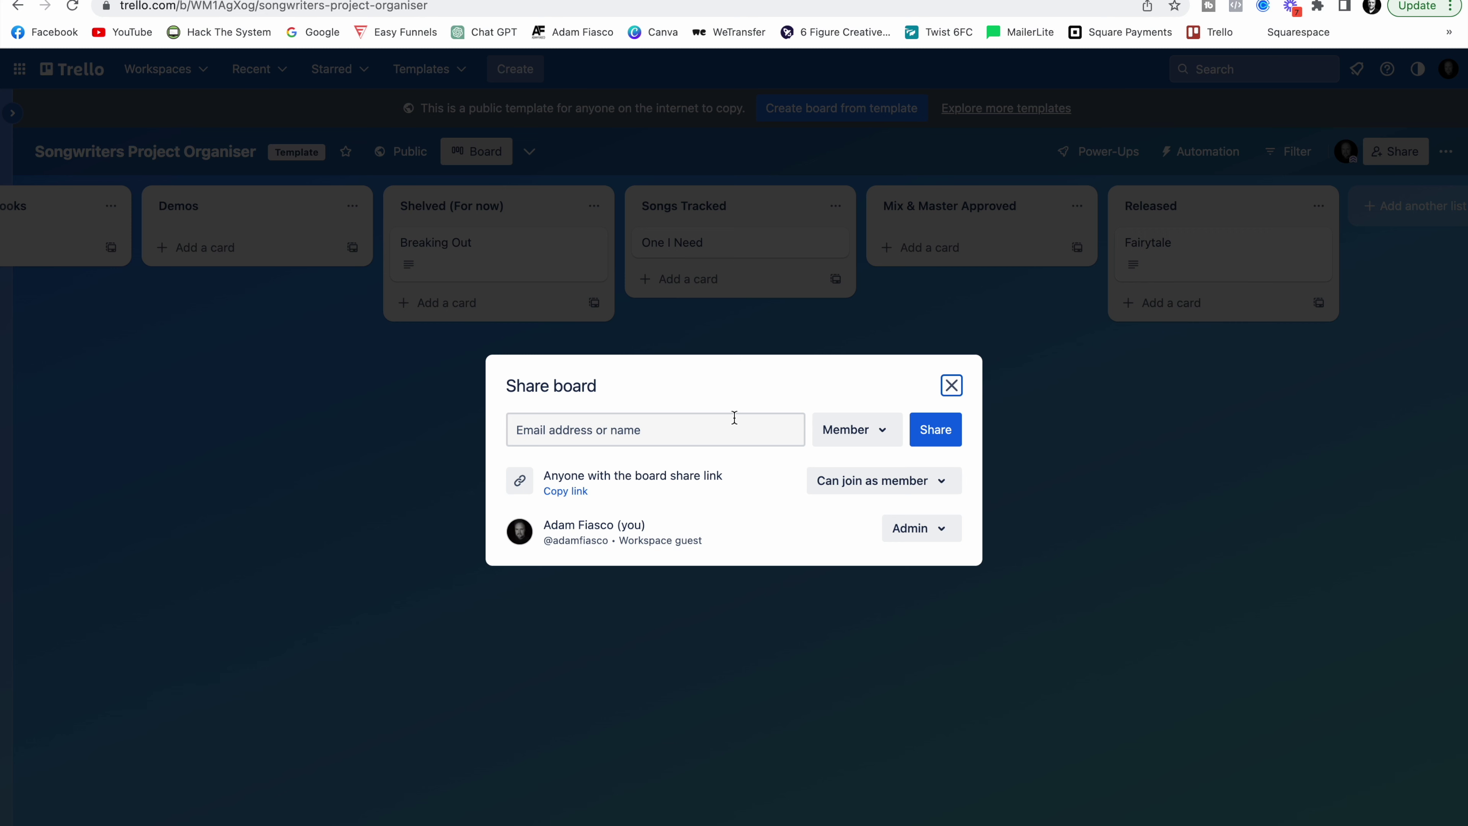
click(951, 385)
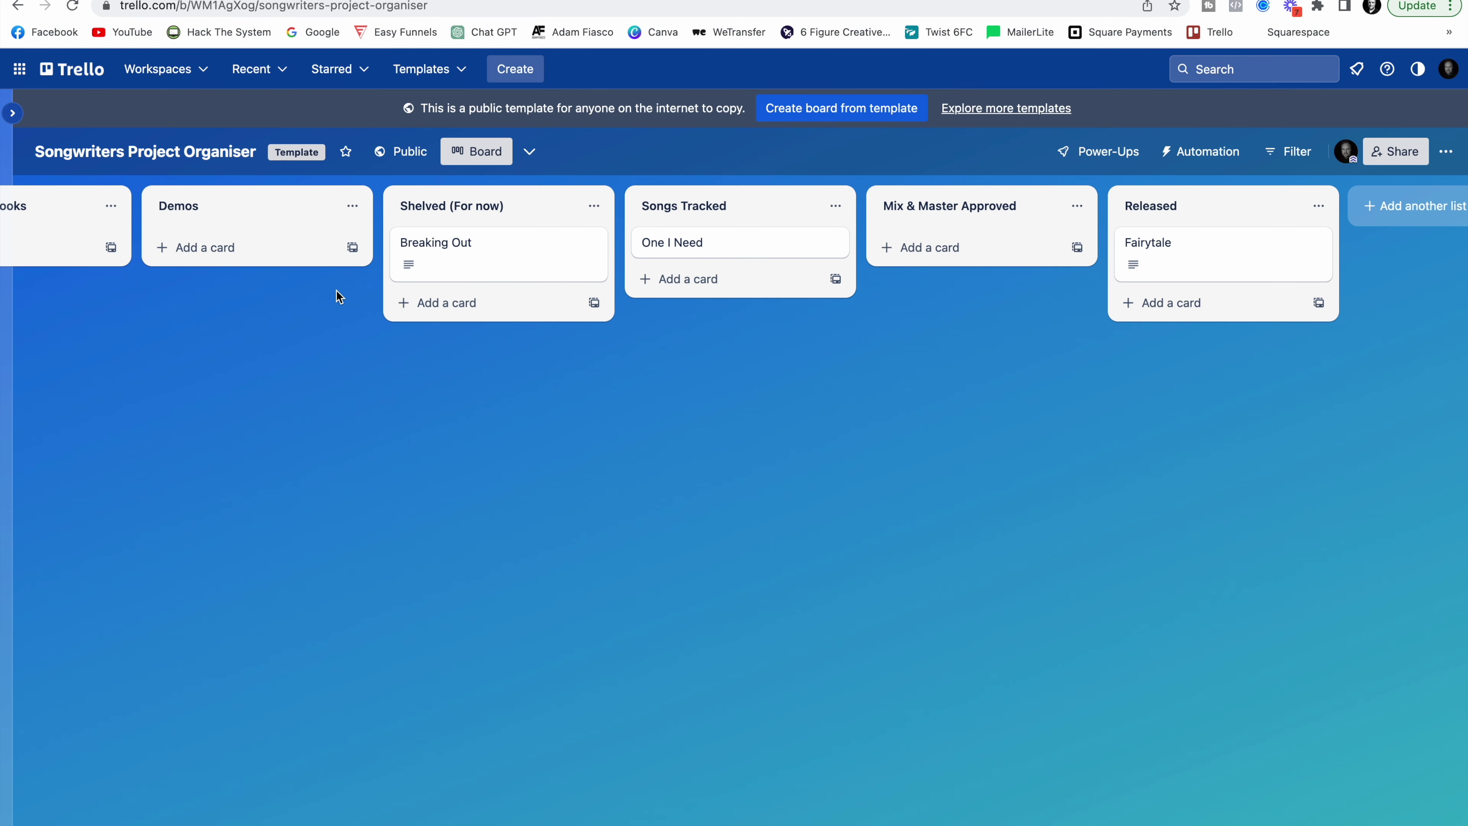
click(460, 248)
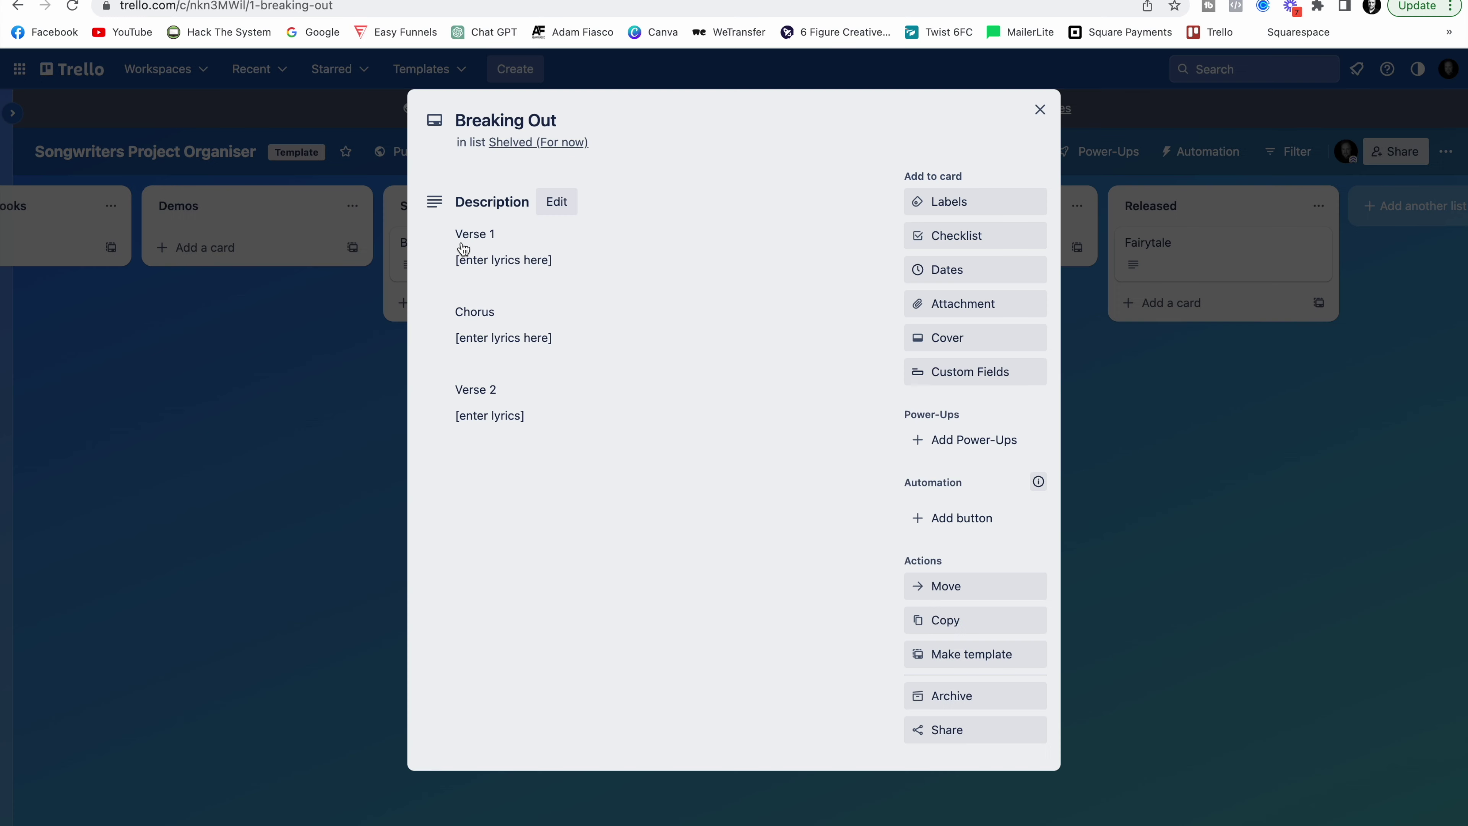
click(1042, 109)
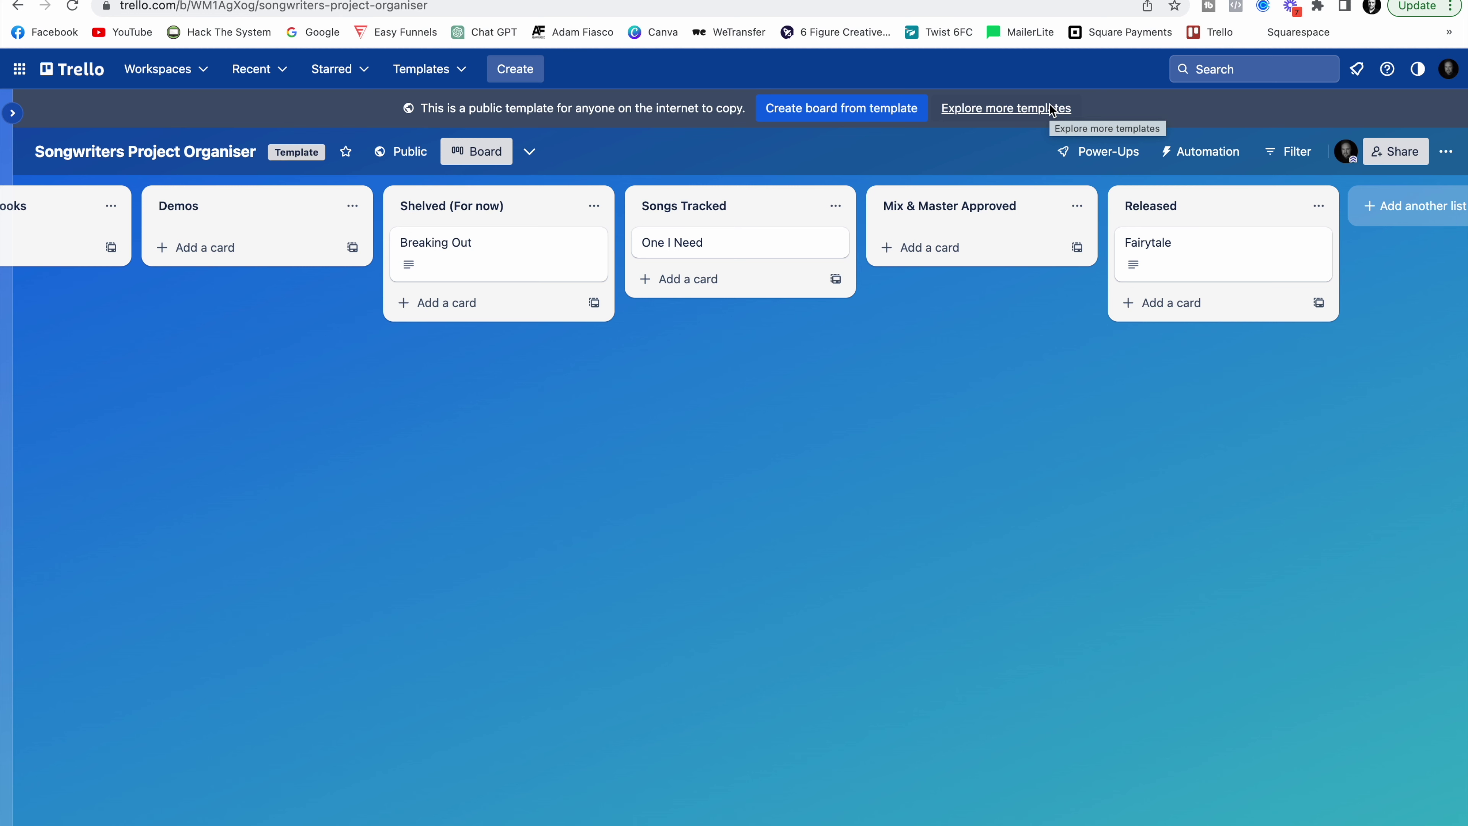
scroll(1276, 538, left, 3)
scroll(1273, 532, right, 1)
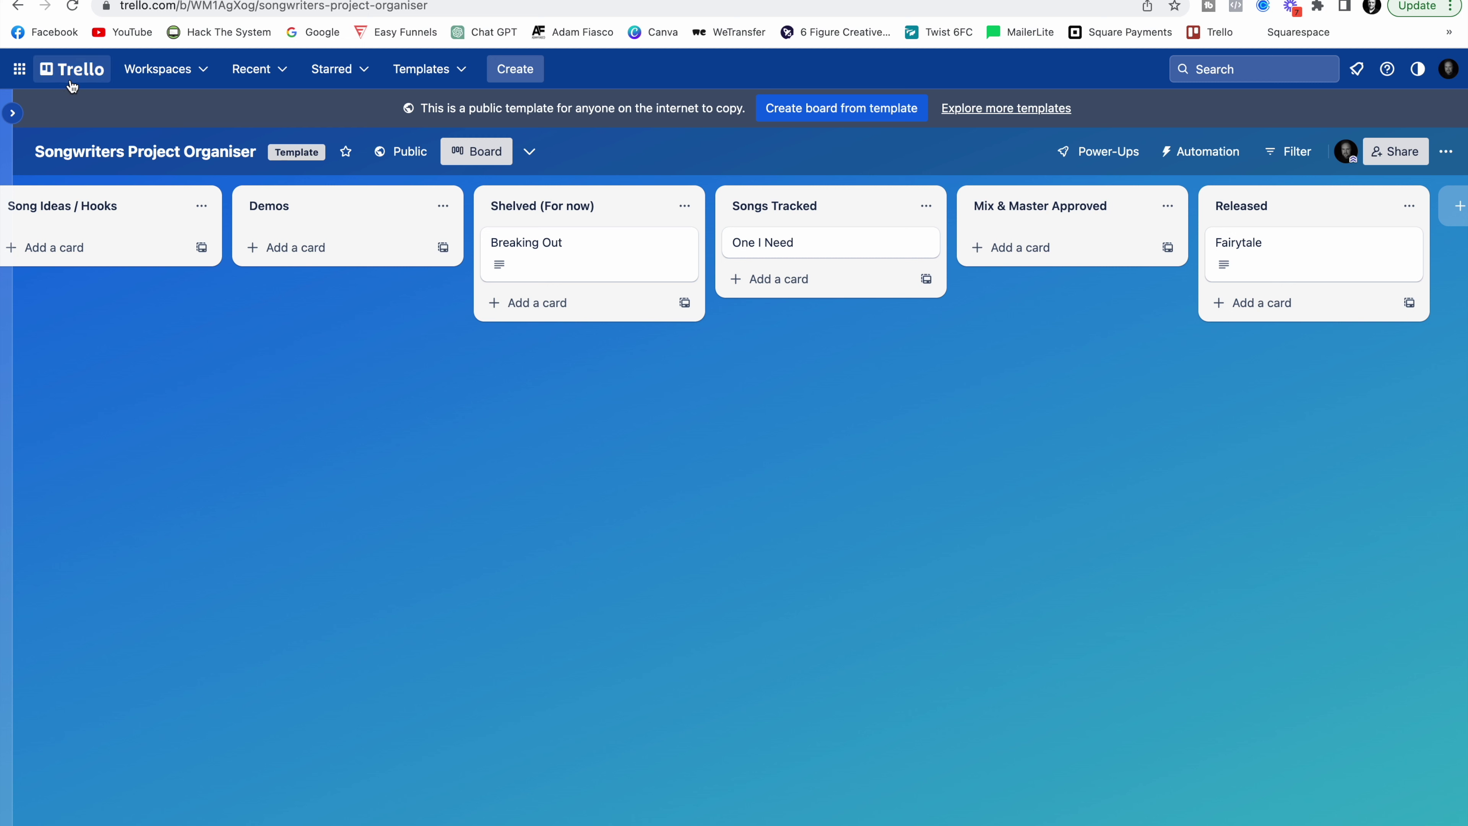
scroll(684, 353, left, 1)
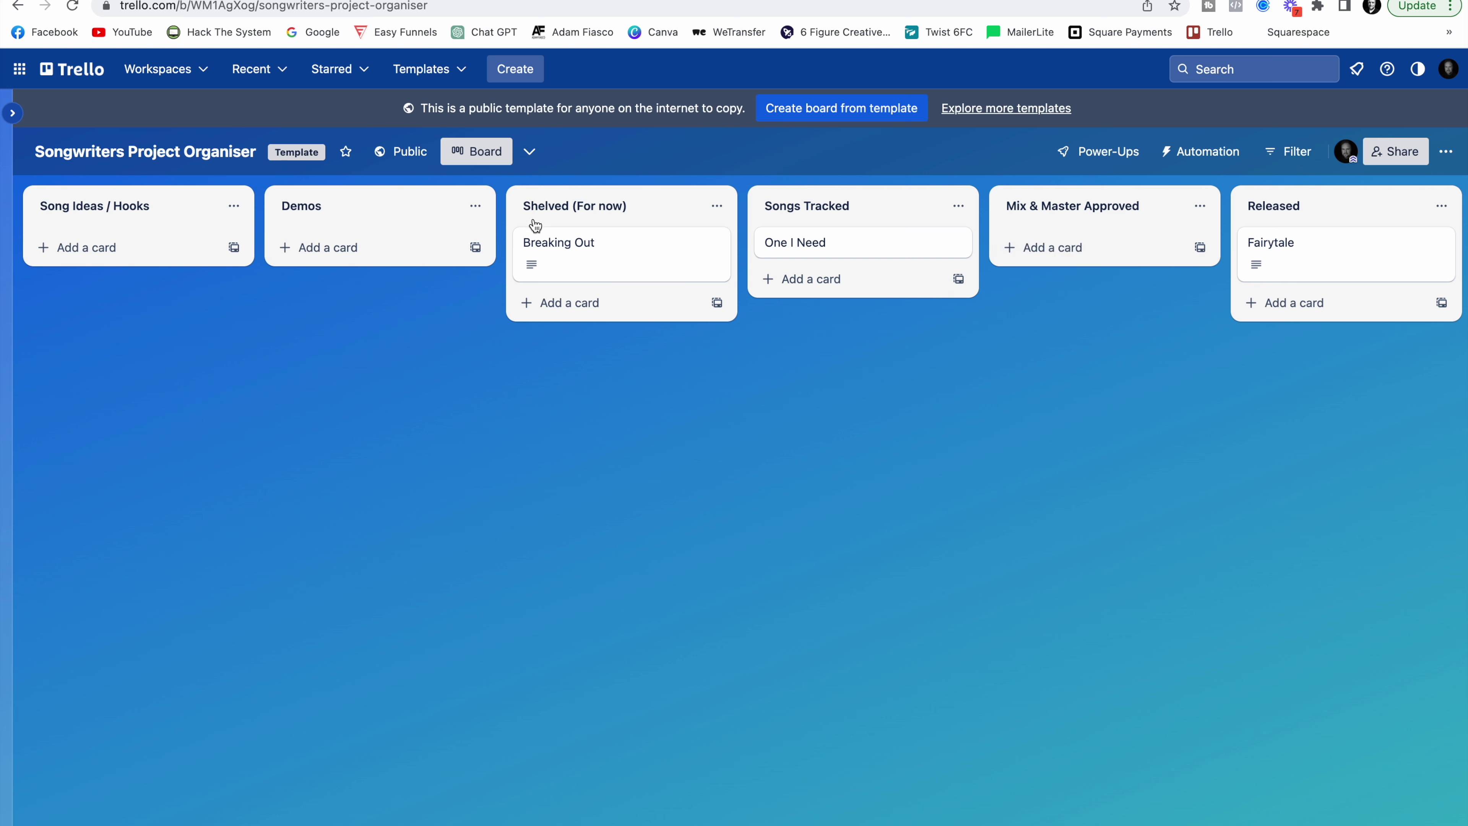
scroll(534, 224, right, 3)
scroll(535, 223, left, 3)
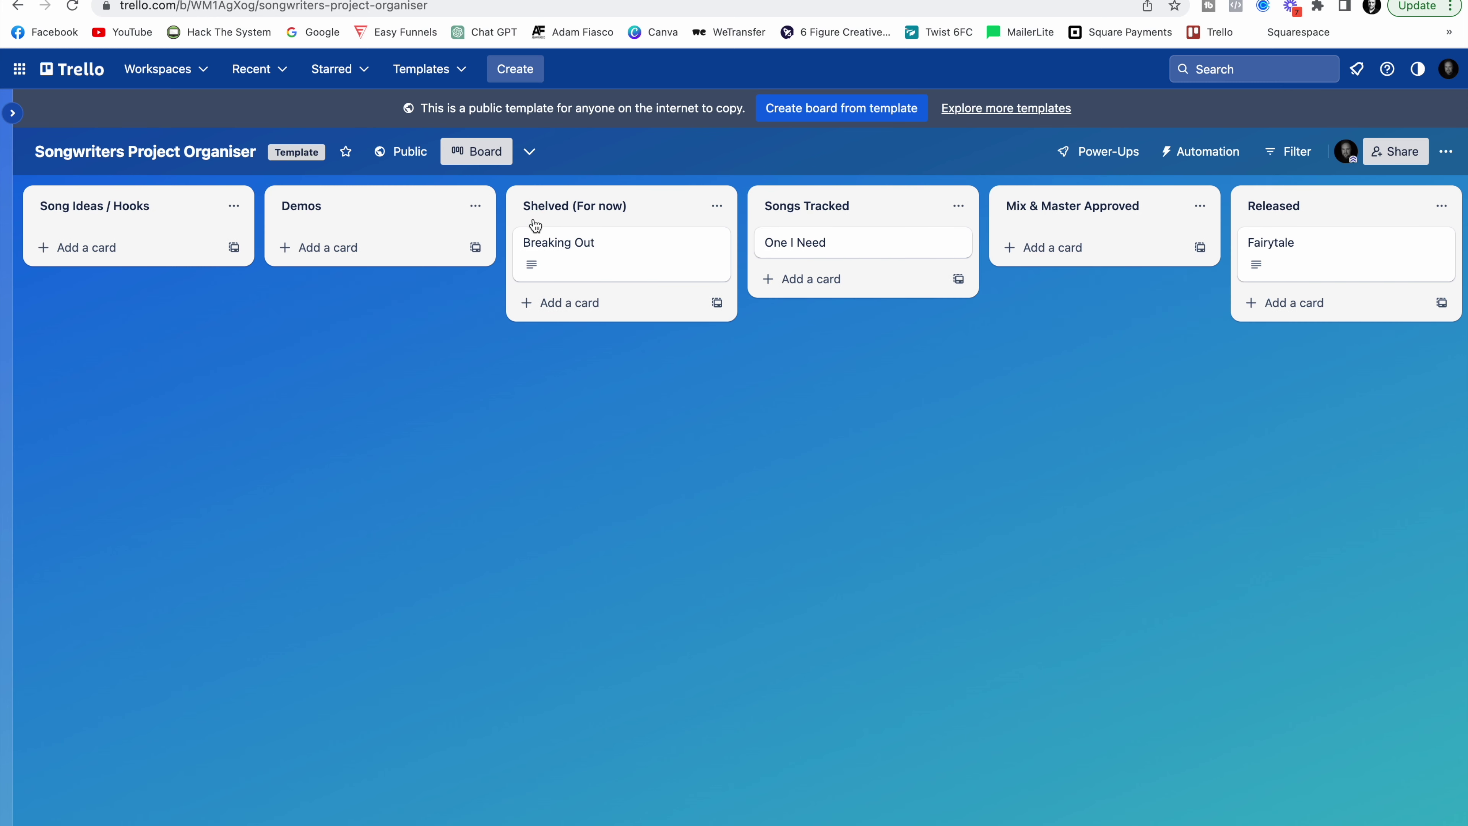